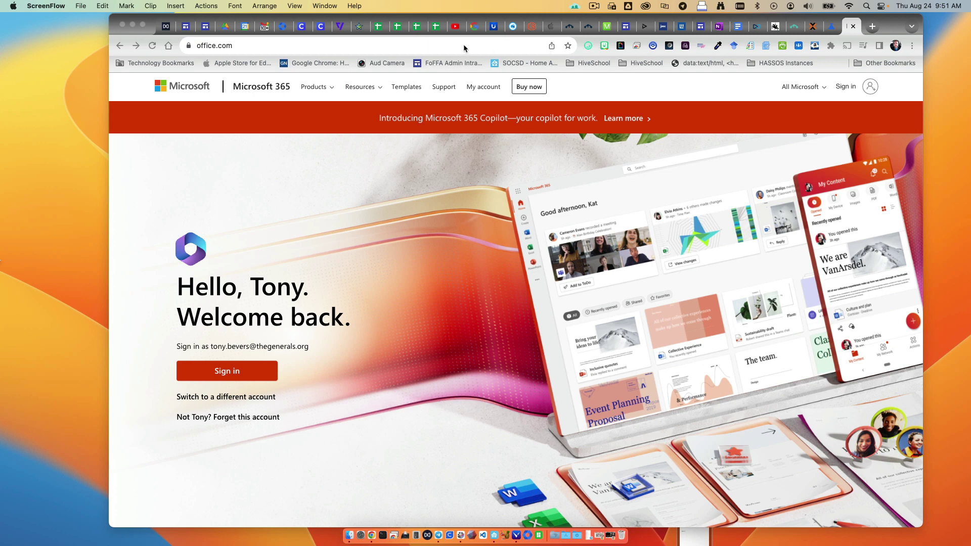
Sign in to office.com with the remembered school account, submit the account password, and choose to stay signed in.
{"action": "left_click", "coordinate": [311, 48]}
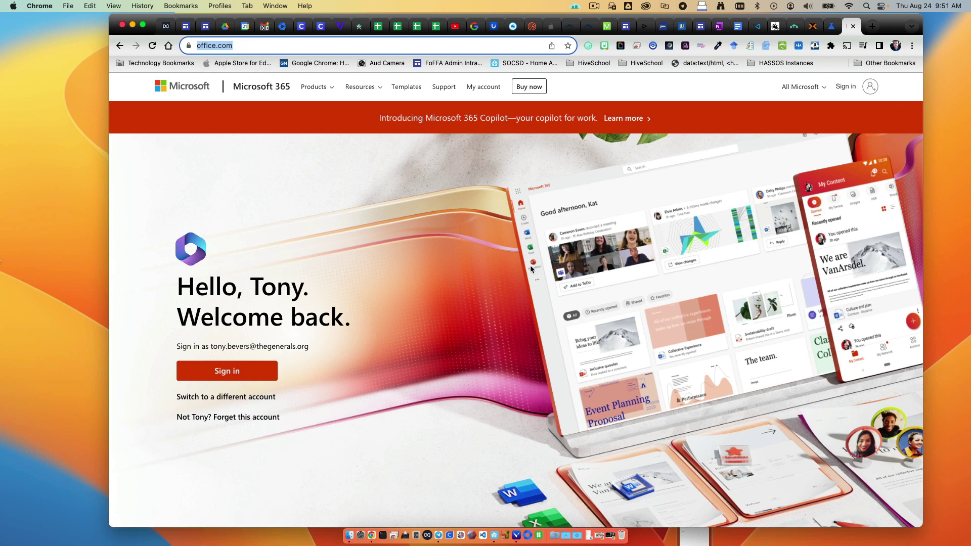
{"action": "left_click", "coordinate": [853, 89]}
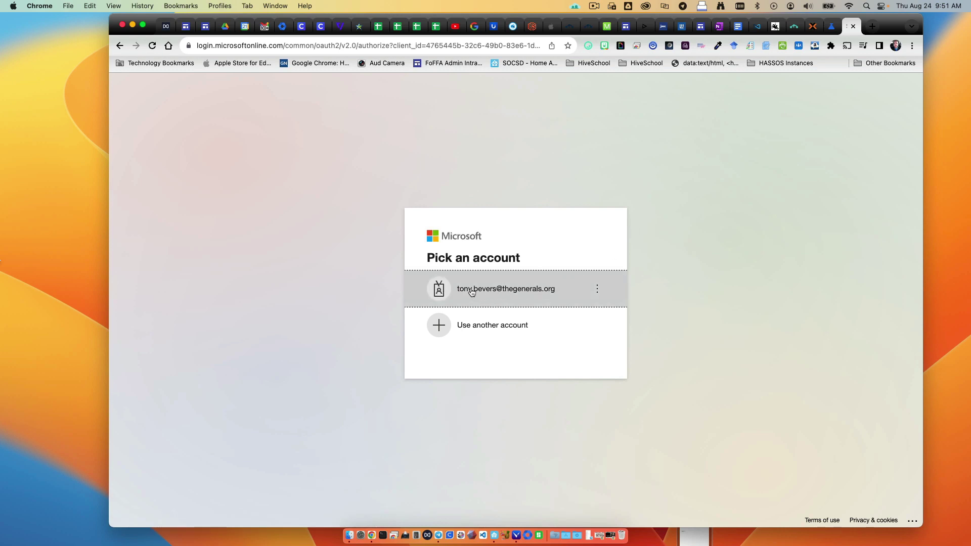
{"action": "left_click", "coordinate": [527, 292]}
{"action": "left_click", "coordinate": [488, 297]}
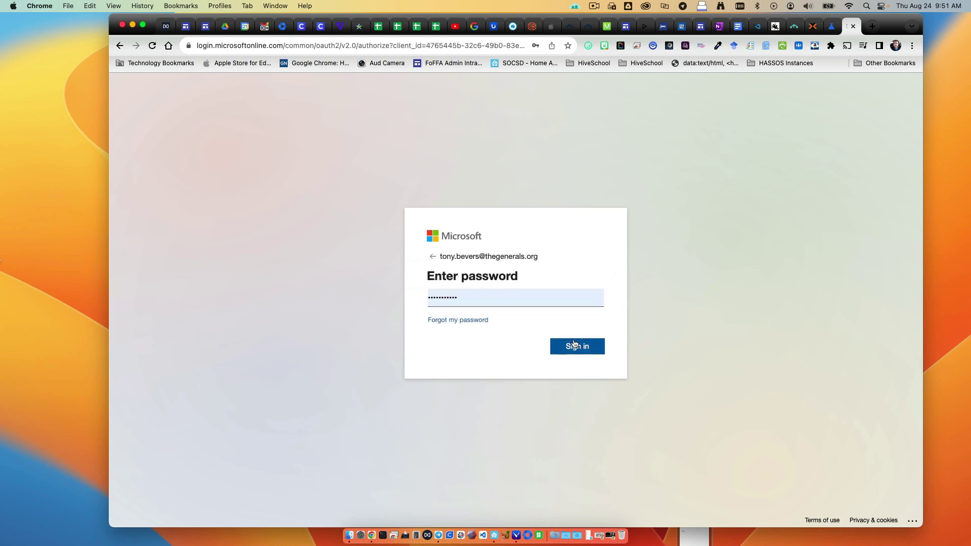
{"action": "left_click", "coordinate": [575, 347]}
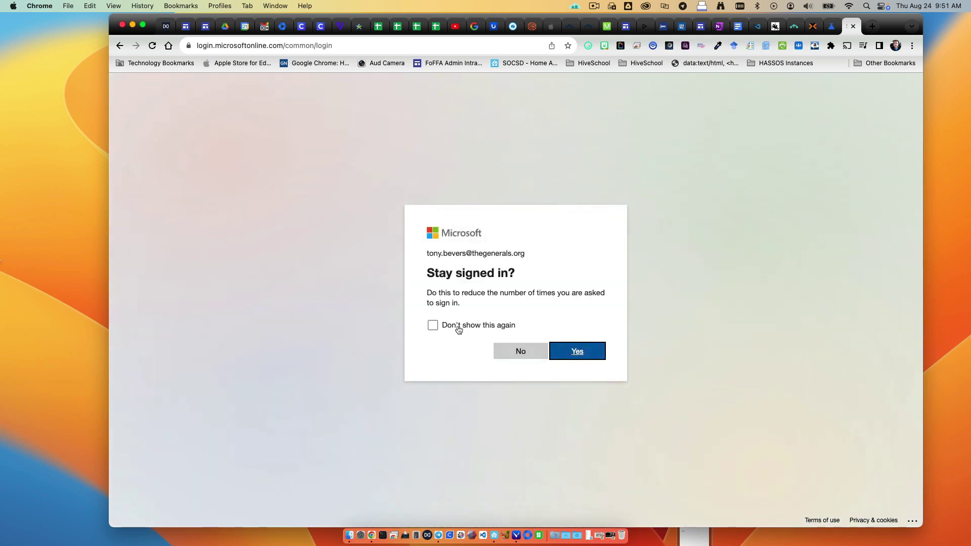
{"action": "left_click", "coordinate": [575, 351]}
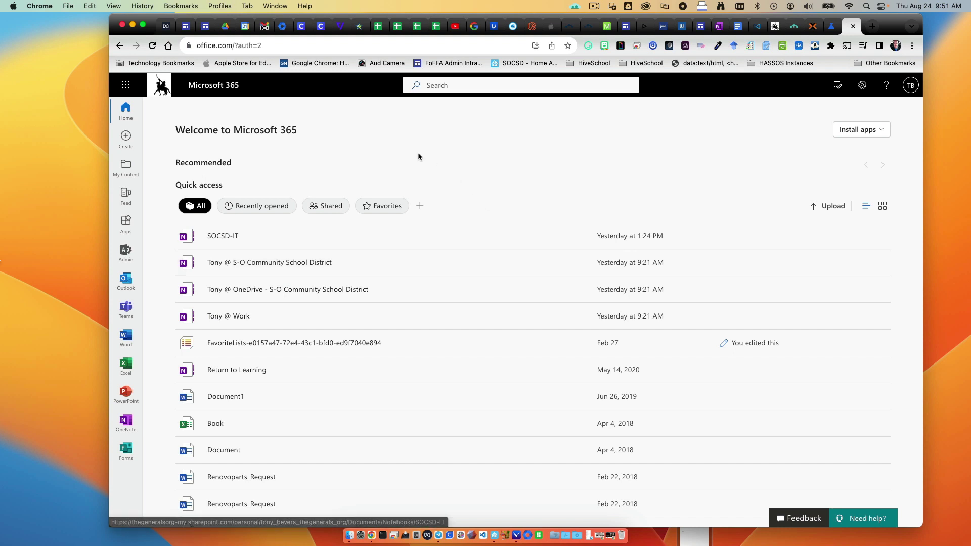
Download the Microsoft 365 apps installer from the Microsoft 365 home page and dismiss the getting-started instructions.
{"action": "left_click", "coordinate": [855, 131]}
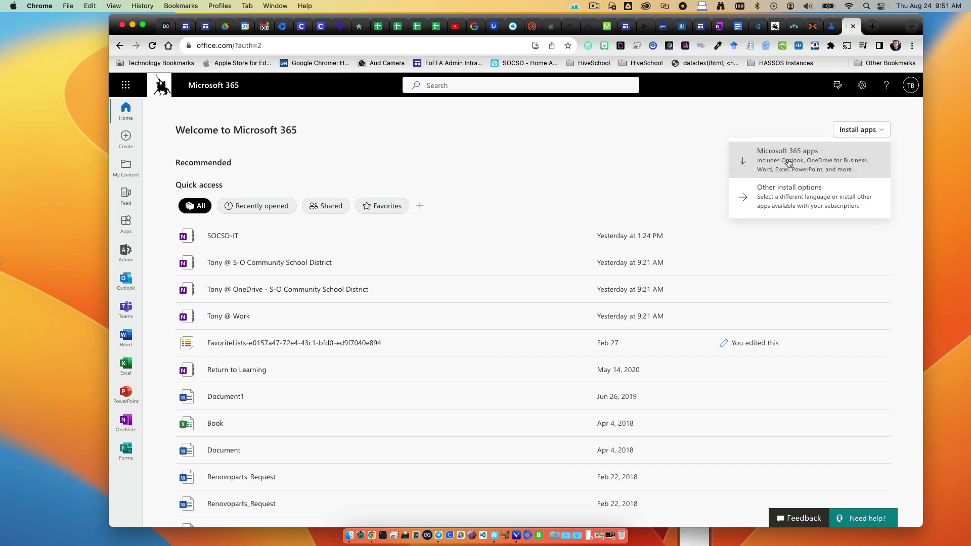
{"action": "left_click", "coordinate": [789, 163]}
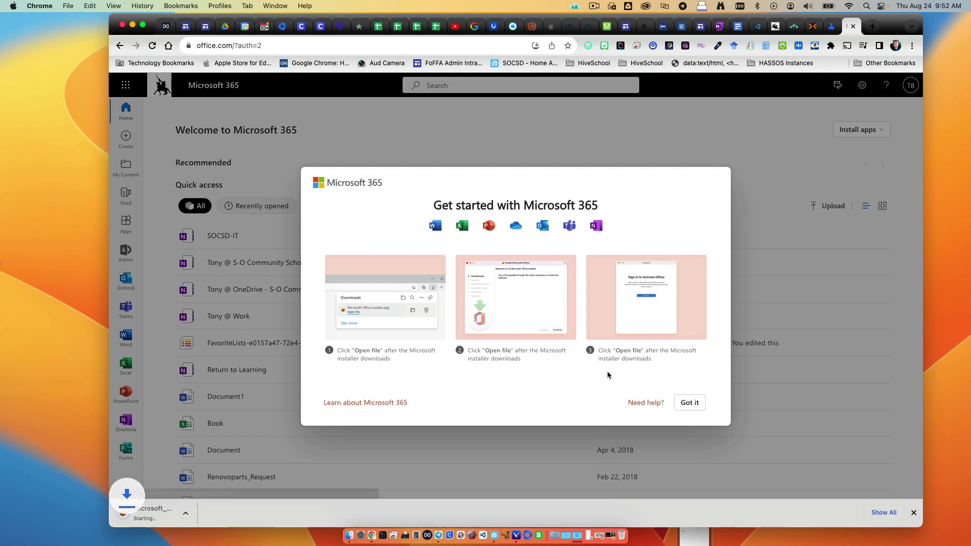
{"action": "left_click", "coordinate": [687, 396]}
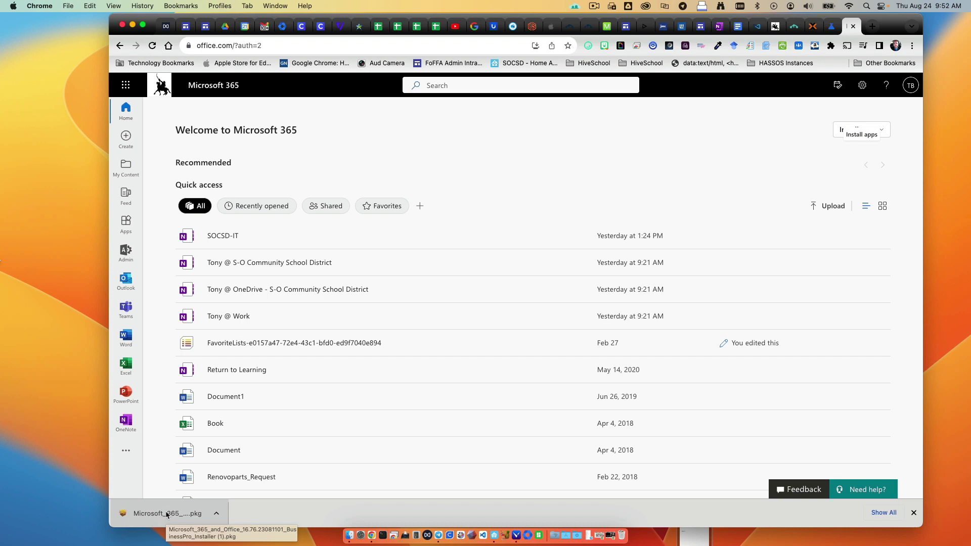
Open the downloaded Microsoft 365 installer package and agree to the software license terms.
{"action": "left_click", "coordinate": [580, 537]}
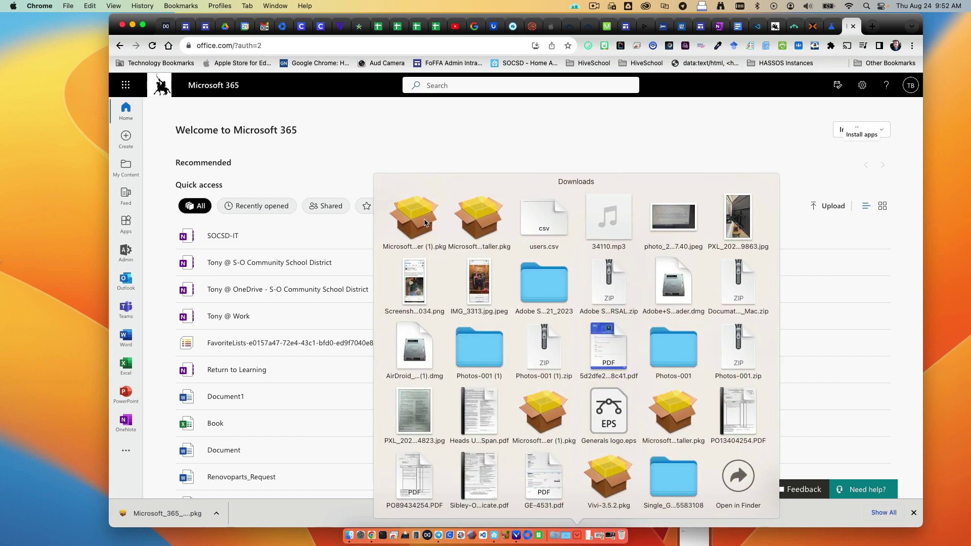
{"action": "left_click", "coordinate": [299, 210]}
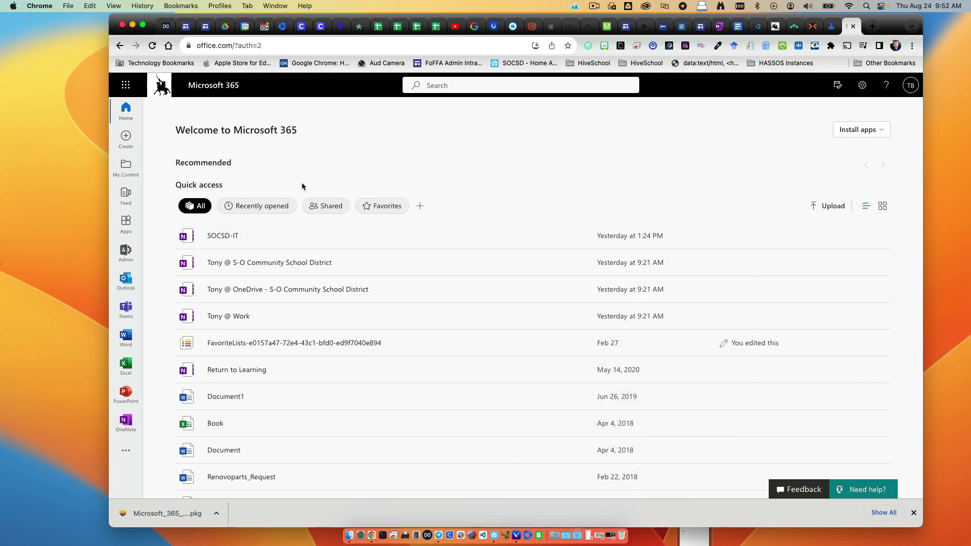
{"action": "left_click", "coordinate": [175, 512]}
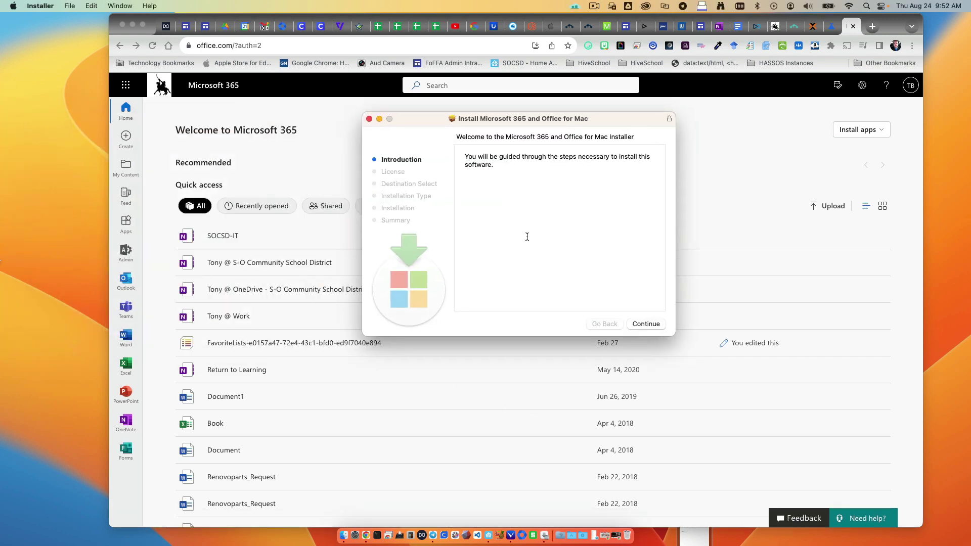
{"action": "left_click", "coordinate": [646, 324]}
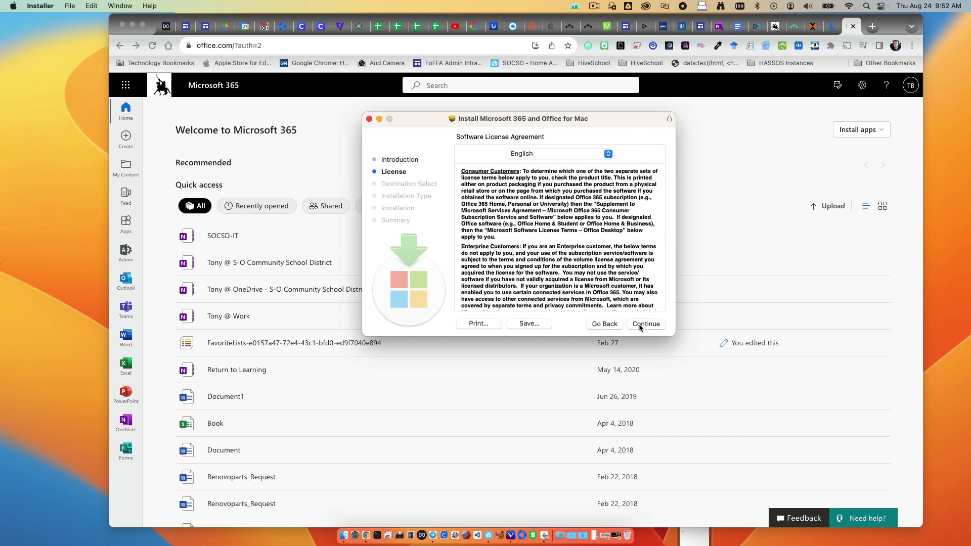
{"action": "left_click", "coordinate": [640, 325]}
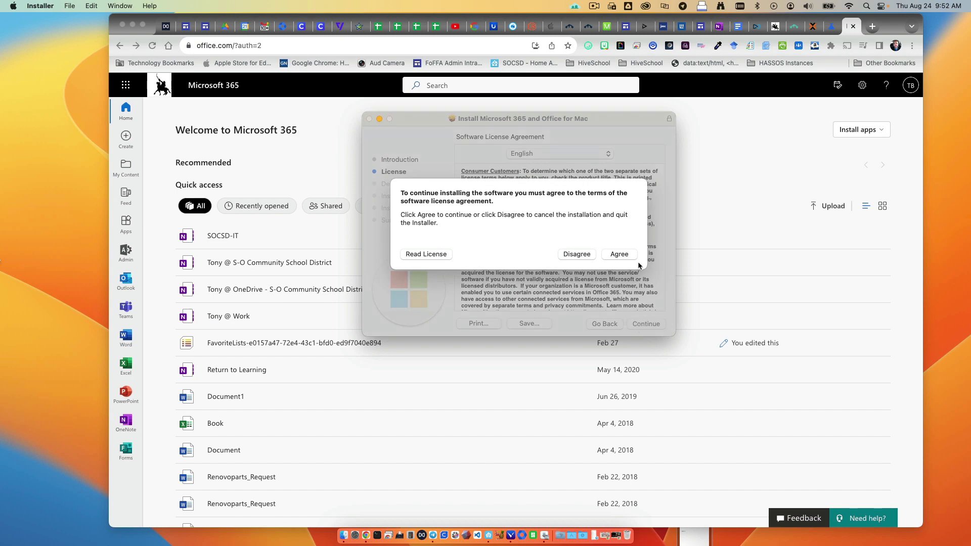
{"action": "left_click", "coordinate": [620, 255]}
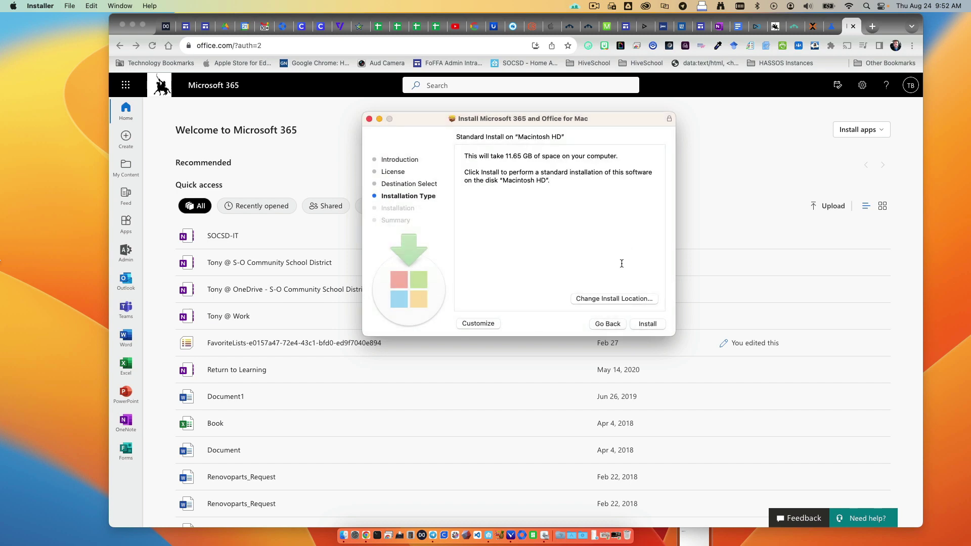
Customize the installation to exclude Microsoft Outlook and Microsoft OneDrive.
{"action": "left_click", "coordinate": [479, 324]}
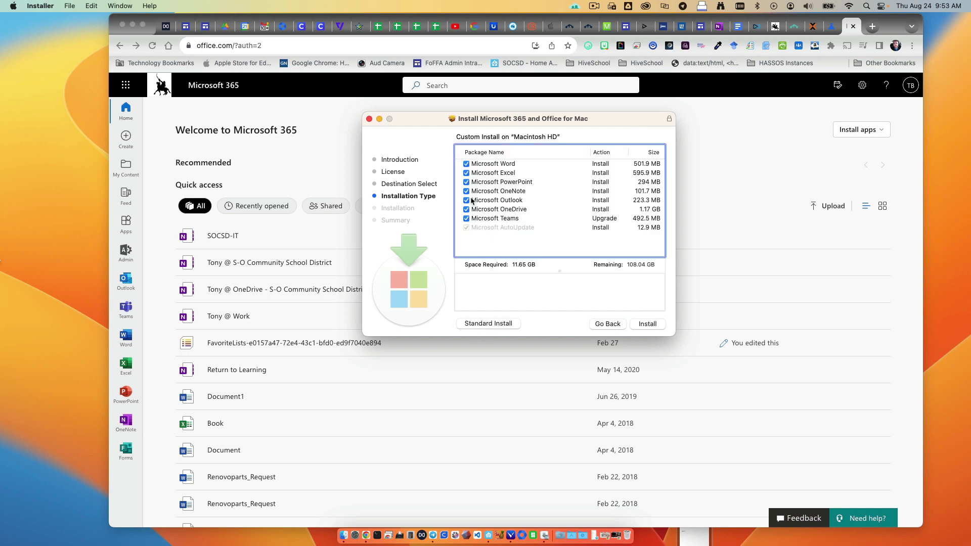
{"action": "left_click", "coordinate": [467, 201]}
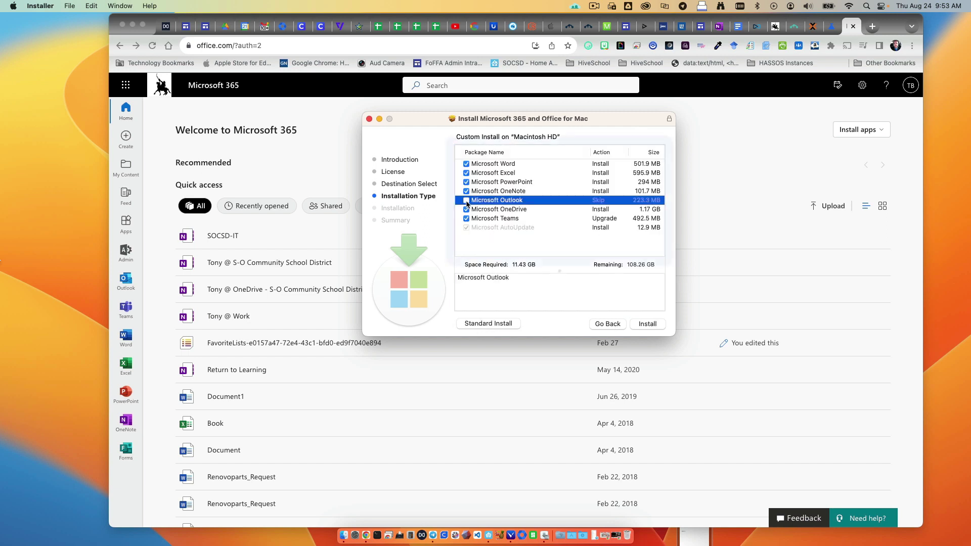
{"action": "left_click", "coordinate": [466, 209]}
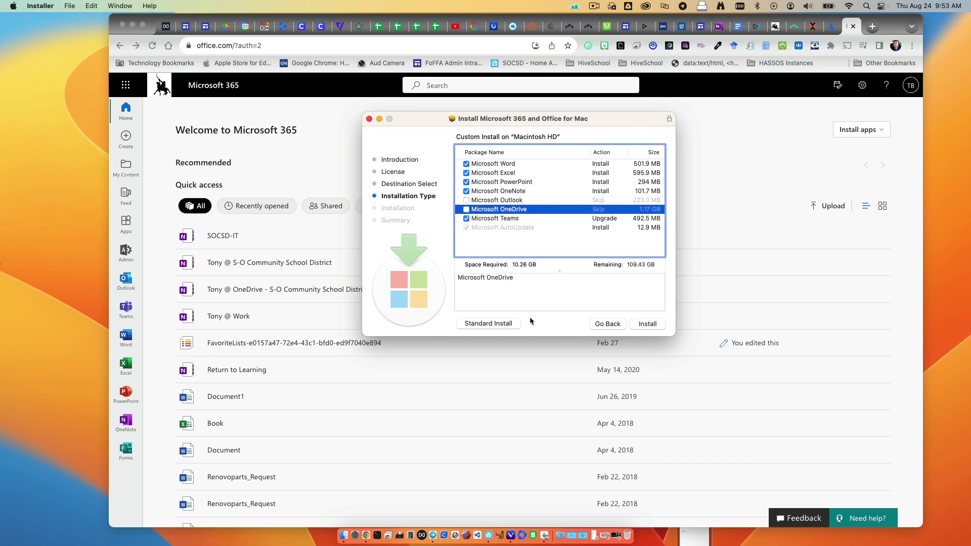
Start the installation, authorizing it with the Mac account password and allowing the installer to access the Downloads folder.
{"action": "left_click", "coordinate": [641, 324]}
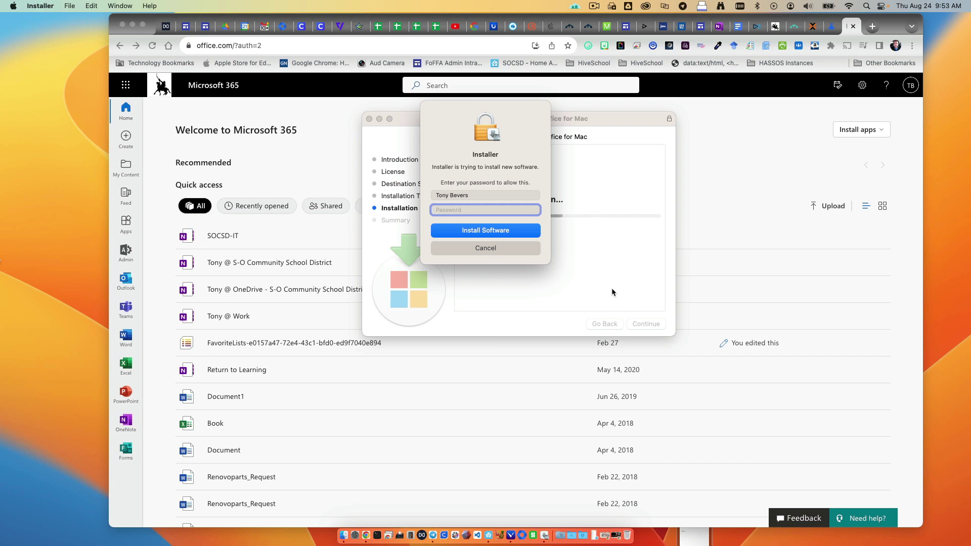
{"action": "type", "text": "•••••••••••"}
{"action": "left_click", "coordinate": [480, 231]}
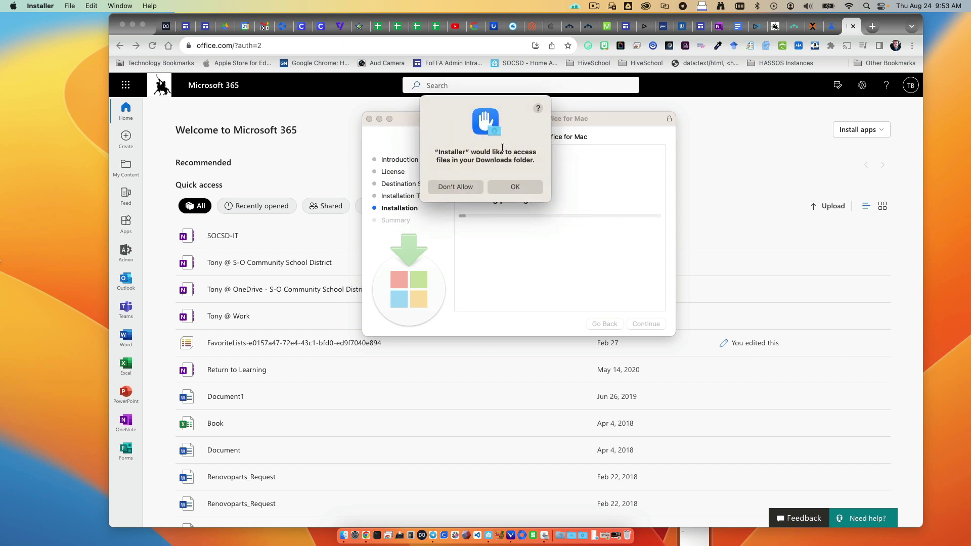
{"action": "left_click", "coordinate": [515, 187]}
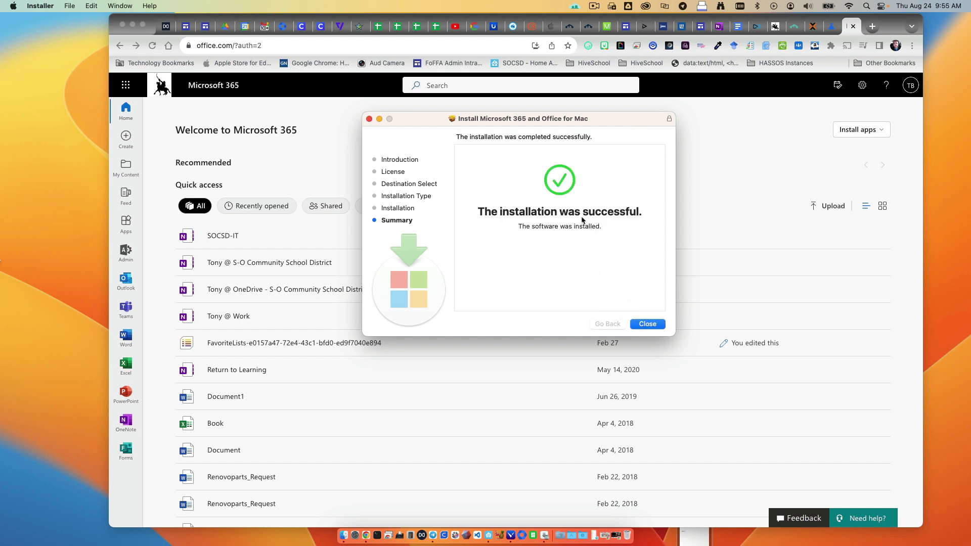
Close the completed installer and move its package to the Trash.
{"action": "left_click", "coordinate": [641, 326]}
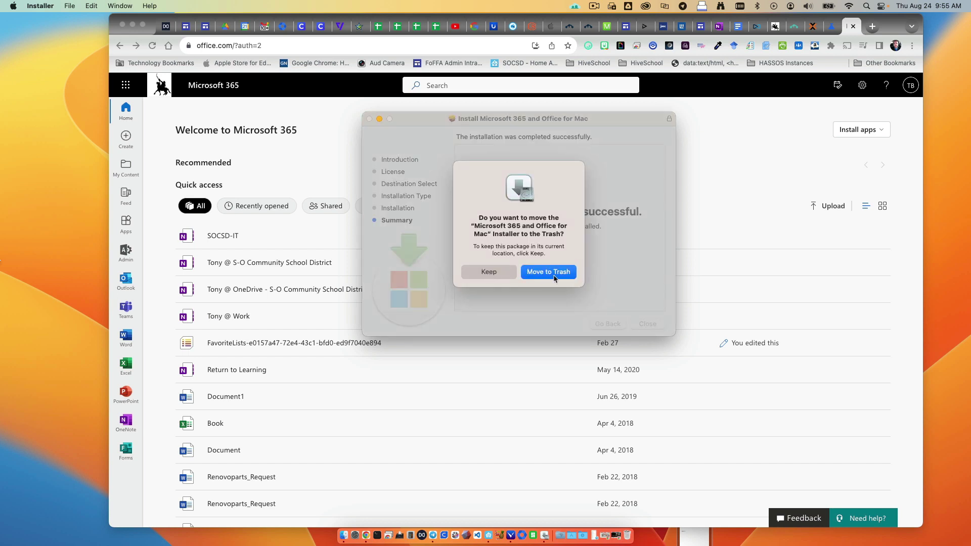
{"action": "left_click", "coordinate": [554, 276]}
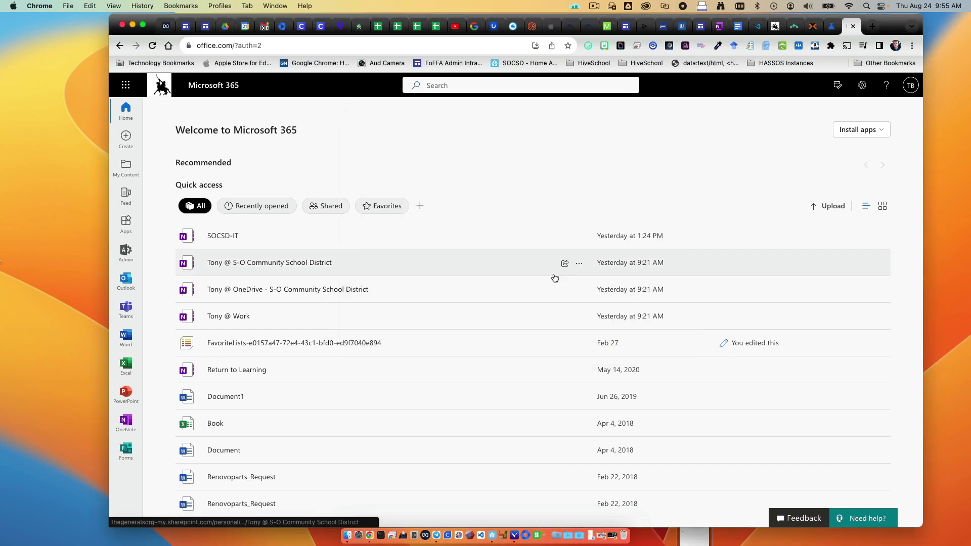
Move the Microsoft AutoUpdate window aside, launch Microsoft Word from the Applications folder, and dismiss its template gallery.
{"action": "left_click", "coordinate": [560, 537]}
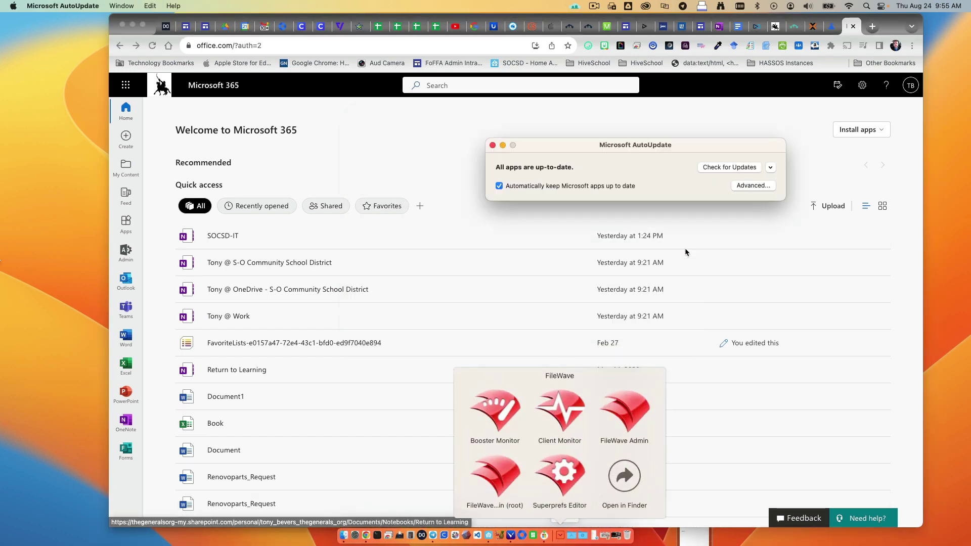
{"action": "left_click_drag", "start_coordinate": [675, 142], "coordinate": [210, 74]}
{"action": "left_click", "coordinate": [571, 537]}
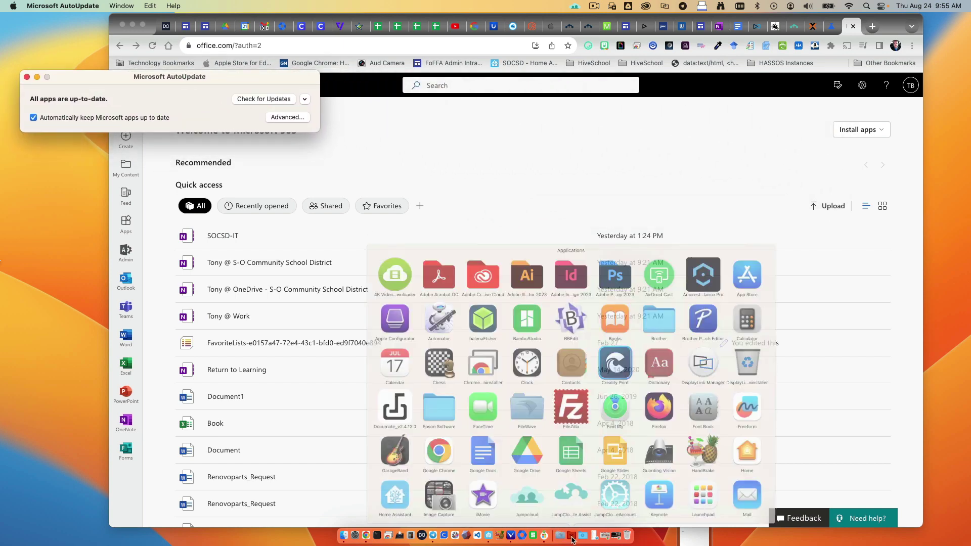
{"action": "scroll", "coordinate": [574, 380], "scroll_direction": "down", "scroll_amount": 2}
{"action": "scroll", "coordinate": [574, 381], "scroll_direction": "down", "scroll_amount": 1}
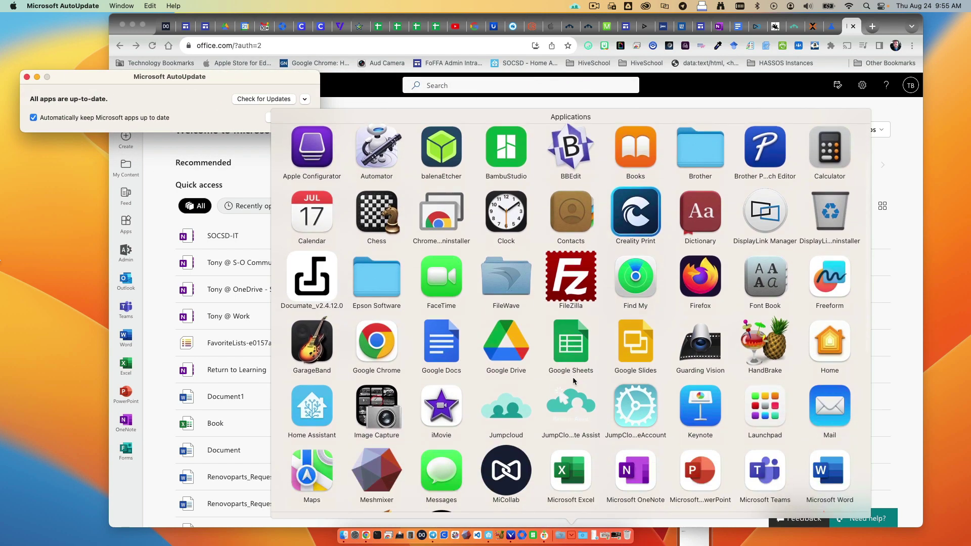
{"action": "left_click", "coordinate": [825, 475]}
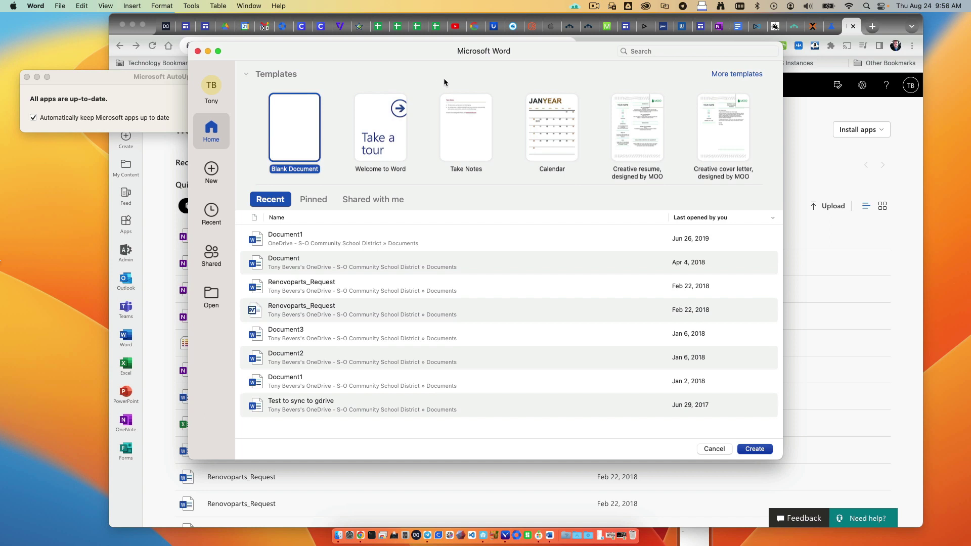
{"action": "left_click", "coordinate": [717, 449]}
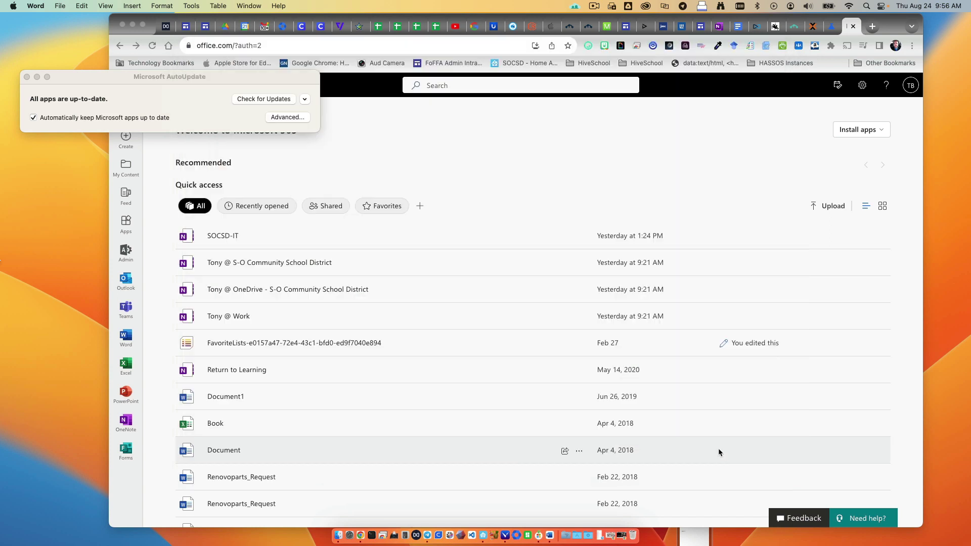
Examine the Applications folder for the installed Microsoft Office apps.
{"action": "left_click", "coordinate": [578, 539]}
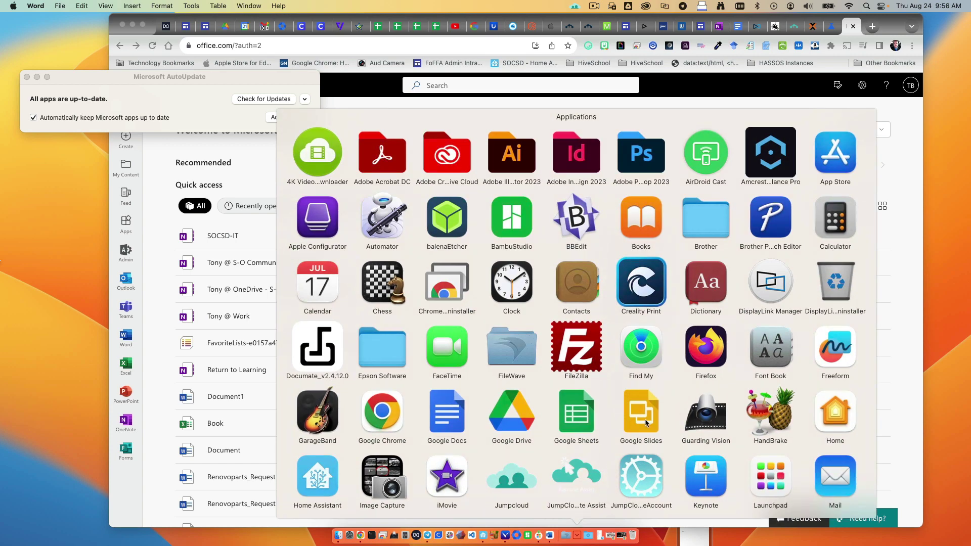
{"action": "scroll", "coordinate": [647, 423], "scroll_direction": "down", "scroll_amount": 3}
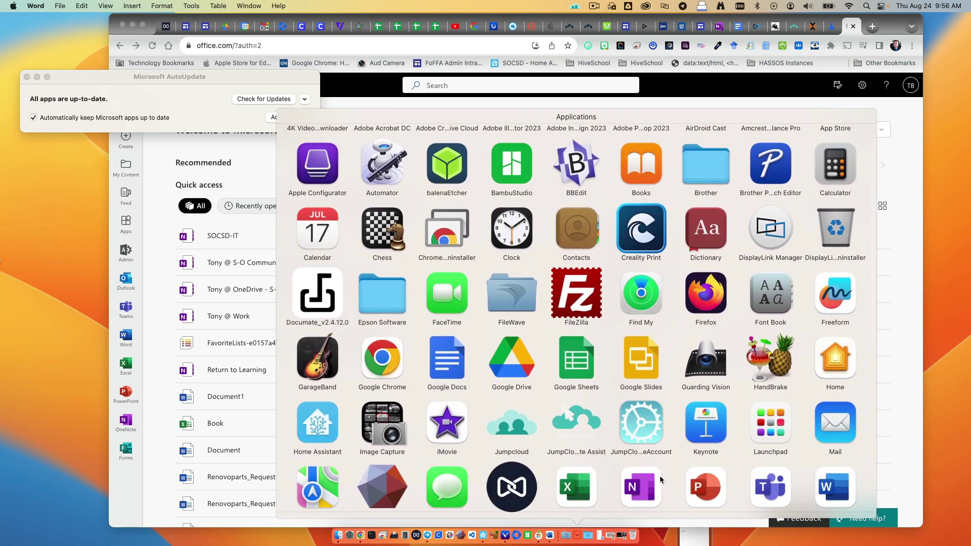
{"action": "scroll", "coordinate": [660, 480], "scroll_direction": "down", "scroll_amount": 2}
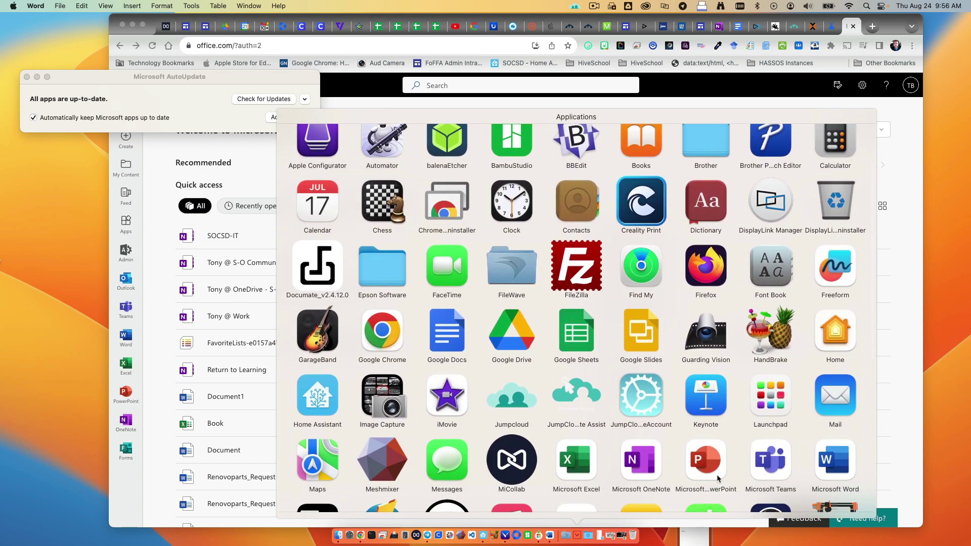
Check for updates in Microsoft AutoUpdate with its app list expanded, and quit AutoUpdate.
{"action": "left_click", "coordinate": [143, 79]}
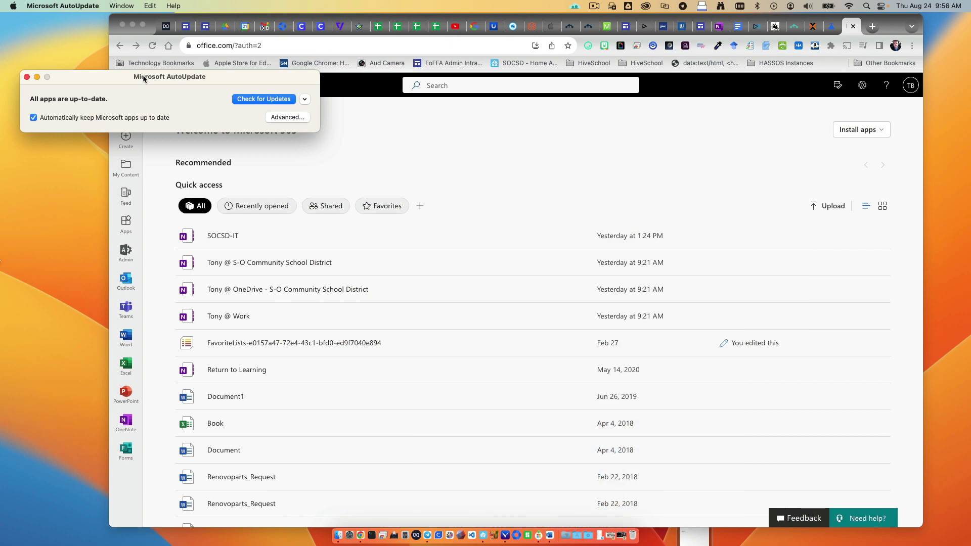
{"action": "left_click_drag", "start_coordinate": [129, 76], "coordinate": [116, 60]}
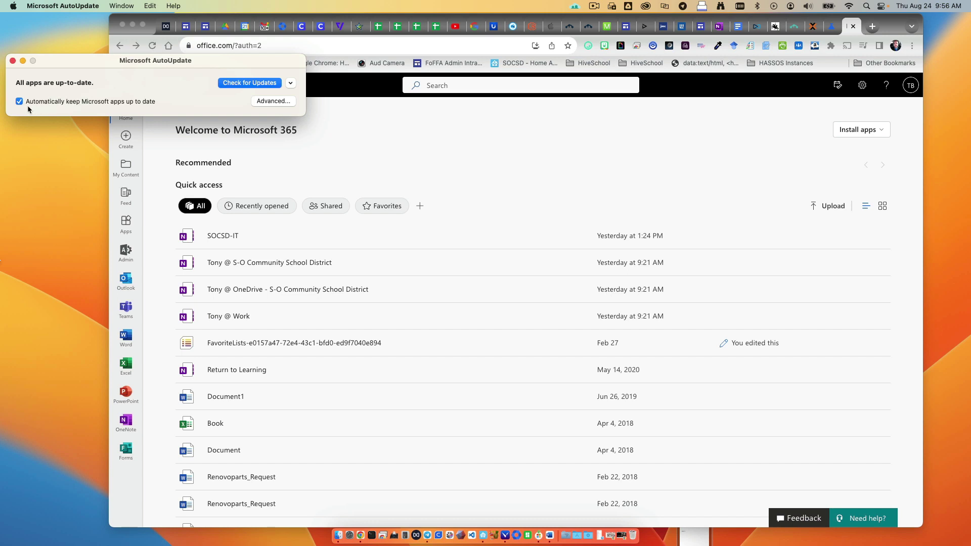
{"action": "left_click", "coordinate": [239, 83]}
{"action": "left_click", "coordinate": [290, 84]}
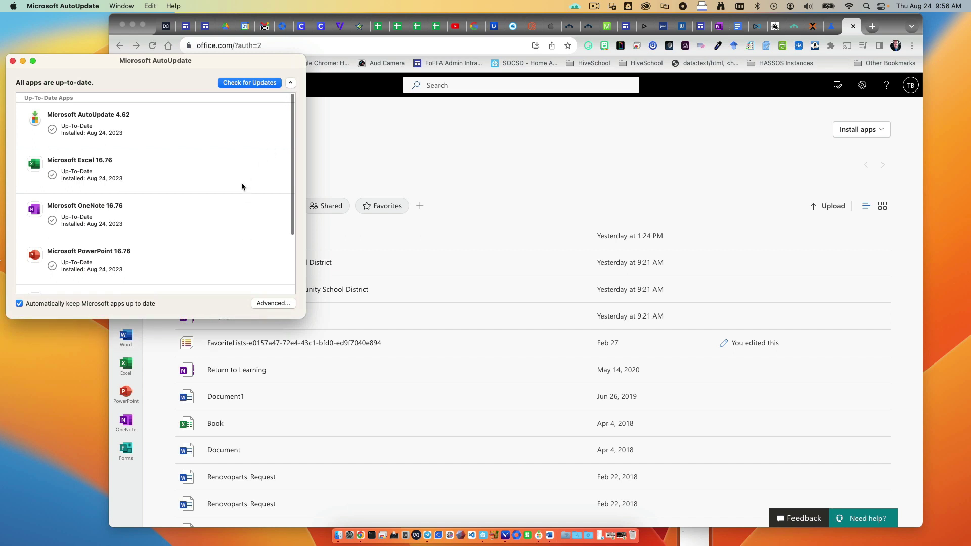
{"action": "left_click", "coordinate": [75, 6]}
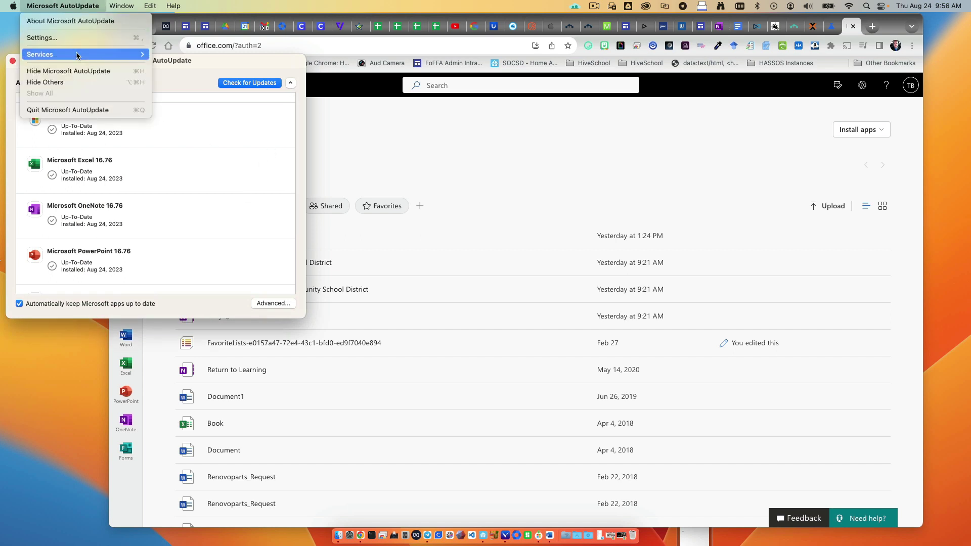
{"action": "left_click", "coordinate": [65, 110]}
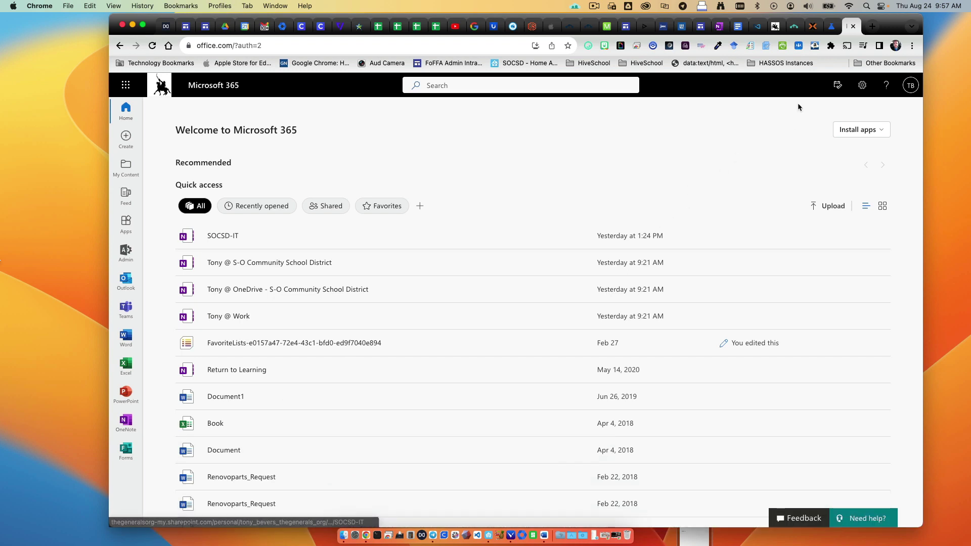
Set the Enable download bubble flag to Enabled on Chrome's flags page without relaunching, and close that page.
{"action": "left_click", "coordinate": [833, 29]}
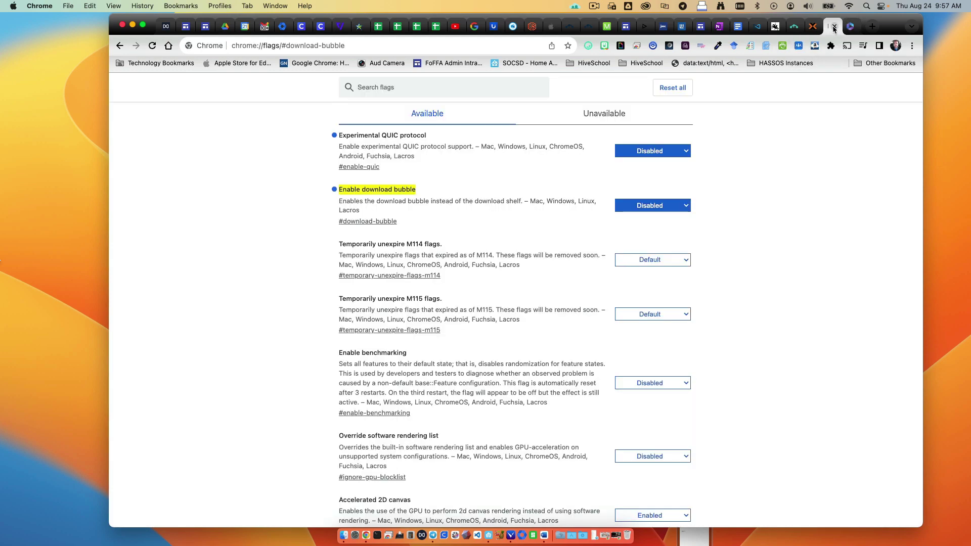
{"action": "left_click", "coordinate": [302, 47]}
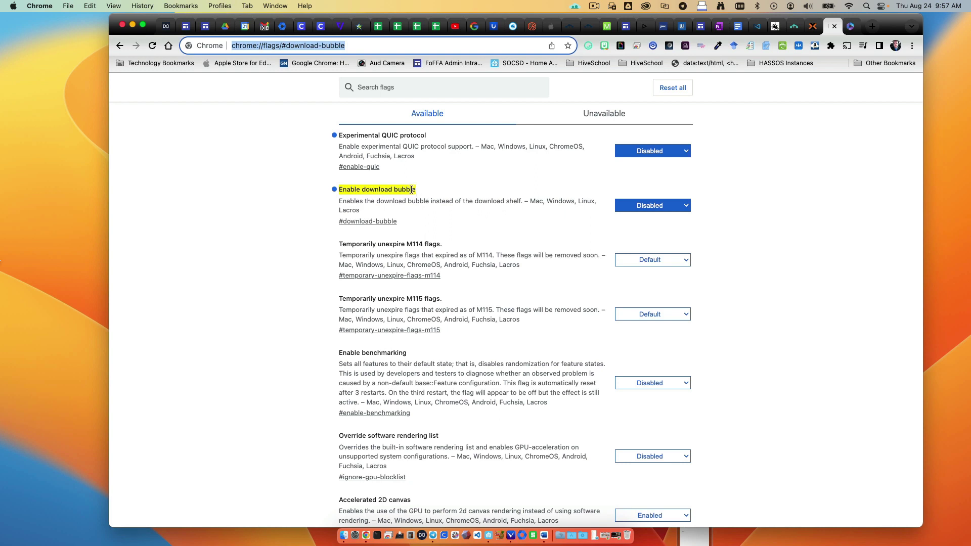
{"action": "left_click", "coordinate": [650, 206]}
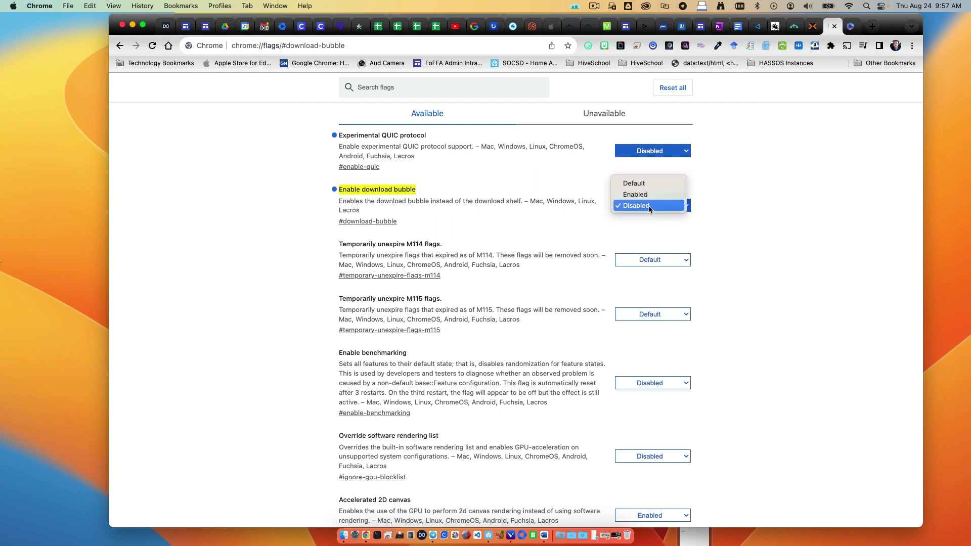
{"action": "left_click", "coordinate": [646, 195]}
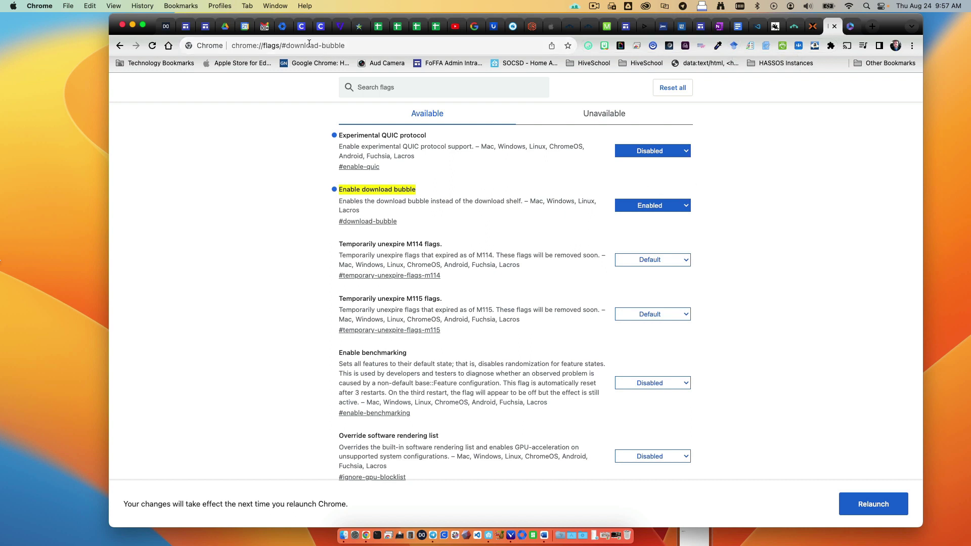
{"action": "left_click", "coordinate": [646, 211]}
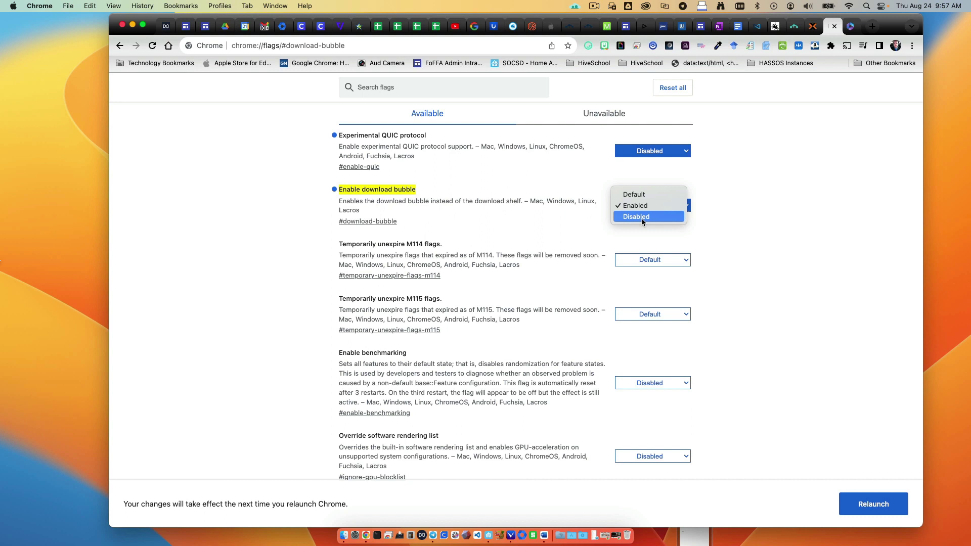
{"action": "left_click", "coordinate": [765, 234]}
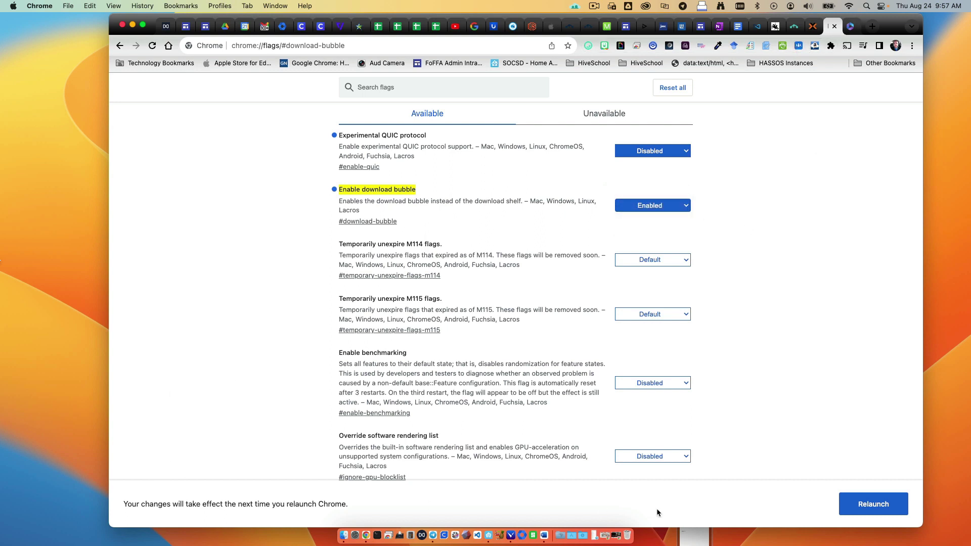
{"action": "left_click", "coordinate": [834, 27]}
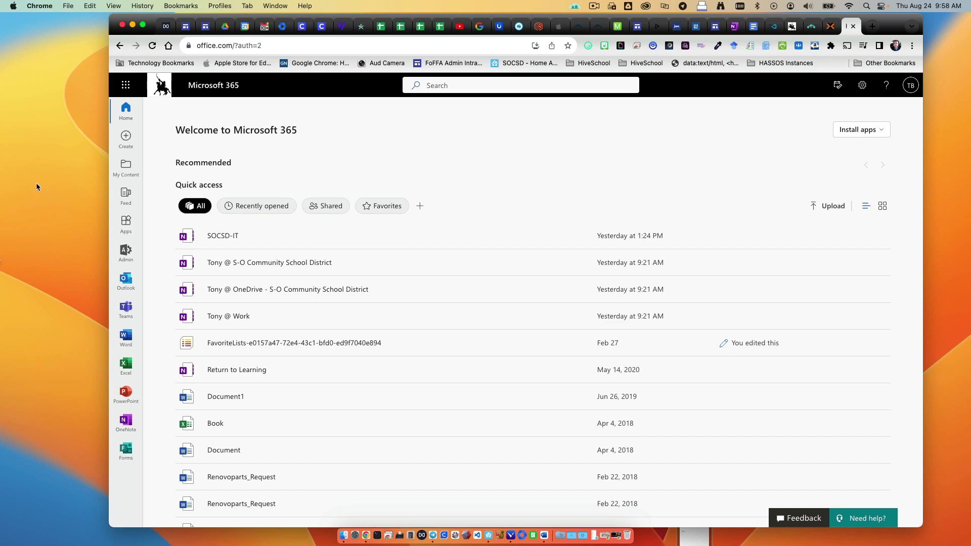
Minimize Chrome, show the second Google Drive location in a new Finder window, and move the window nearer the centre of the desktop.
{"action": "left_click", "coordinate": [133, 25]}
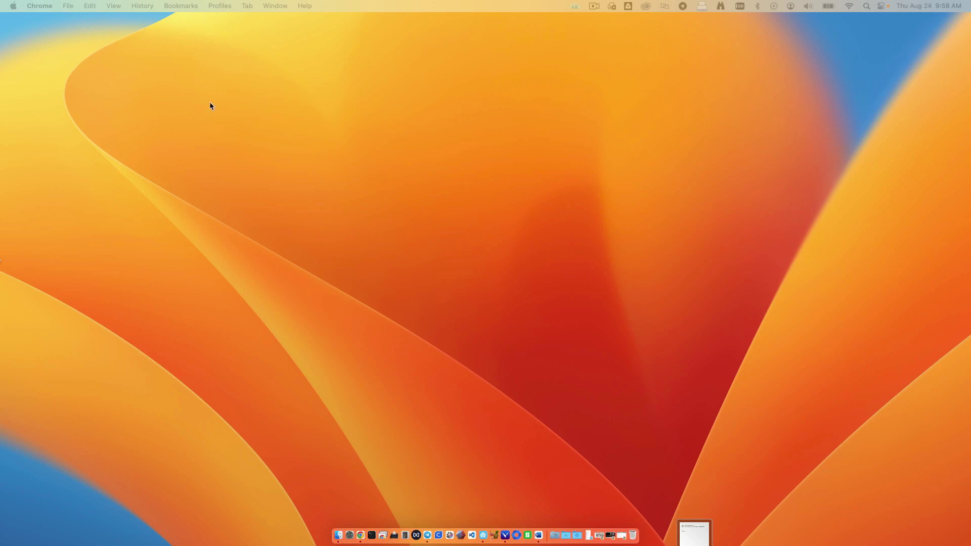
{"action": "left_click", "coordinate": [304, 114]}
{"action": "key", "text": "super+n"}
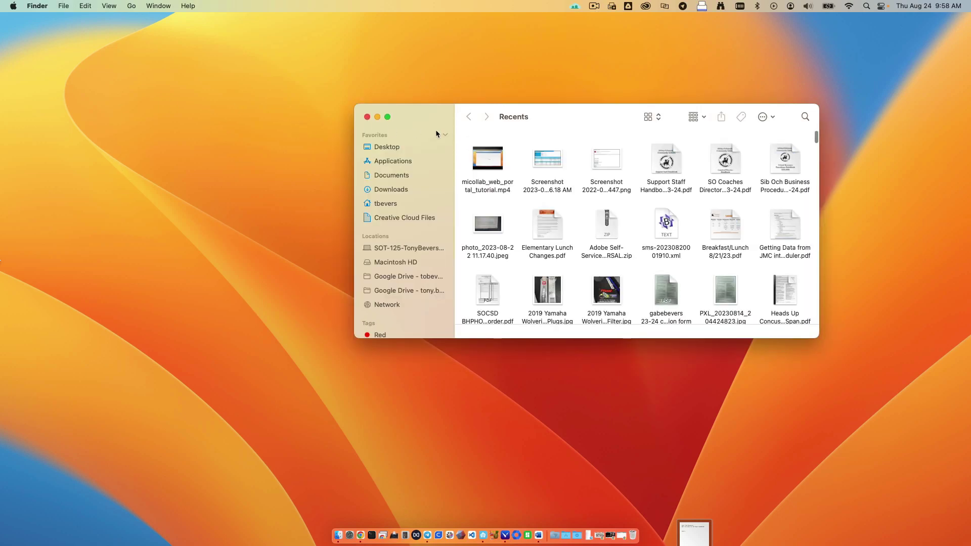
{"action": "left_click", "coordinate": [396, 278]}
{"action": "left_click", "coordinate": [397, 290]}
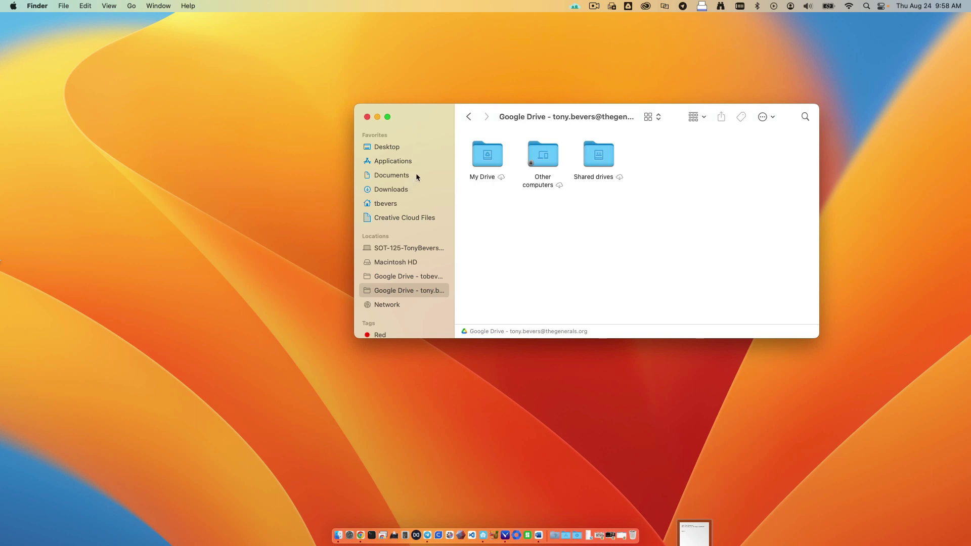
{"action": "left_click_drag", "start_coordinate": [405, 115], "coordinate": [268, 126]}
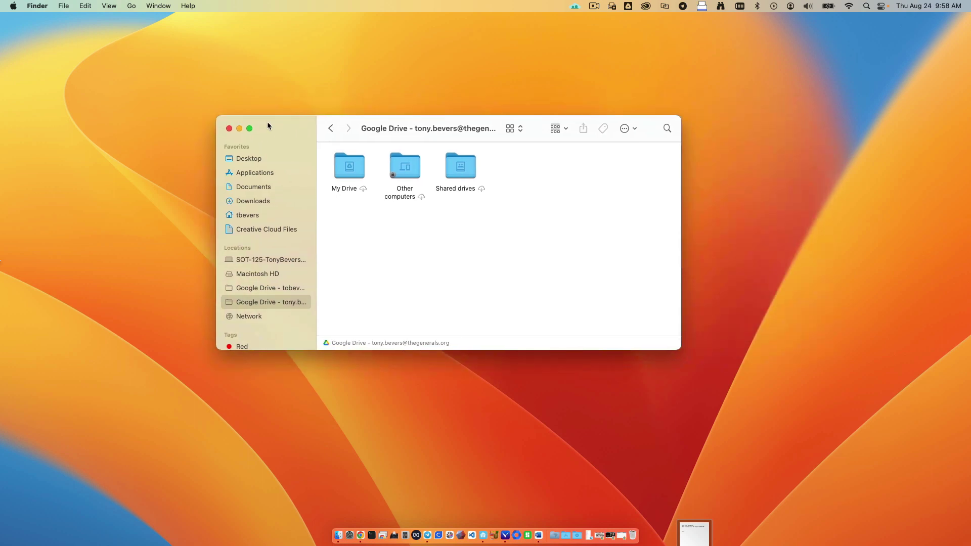
Hide and restore the Cloud Storage locations in the sidebar through Finder Settings, and close the settings.
{"action": "left_click", "coordinate": [37, 6]}
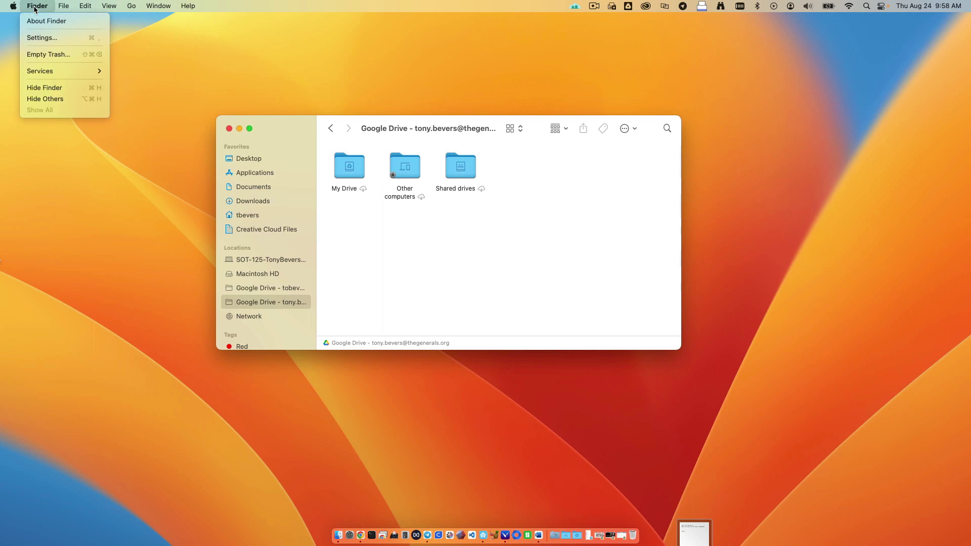
{"action": "left_click", "coordinate": [37, 38]}
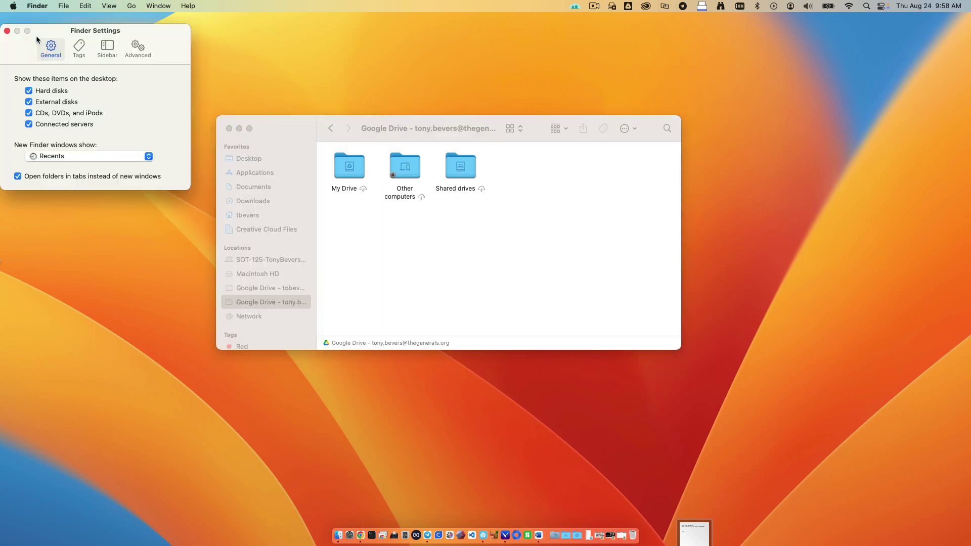
{"action": "left_click", "coordinate": [107, 50]}
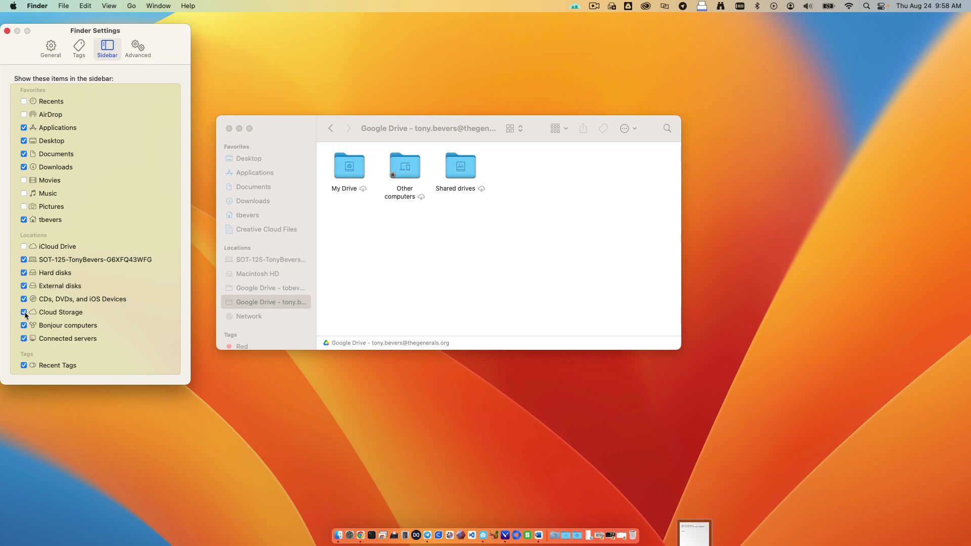
{"action": "left_click", "coordinate": [24, 312]}
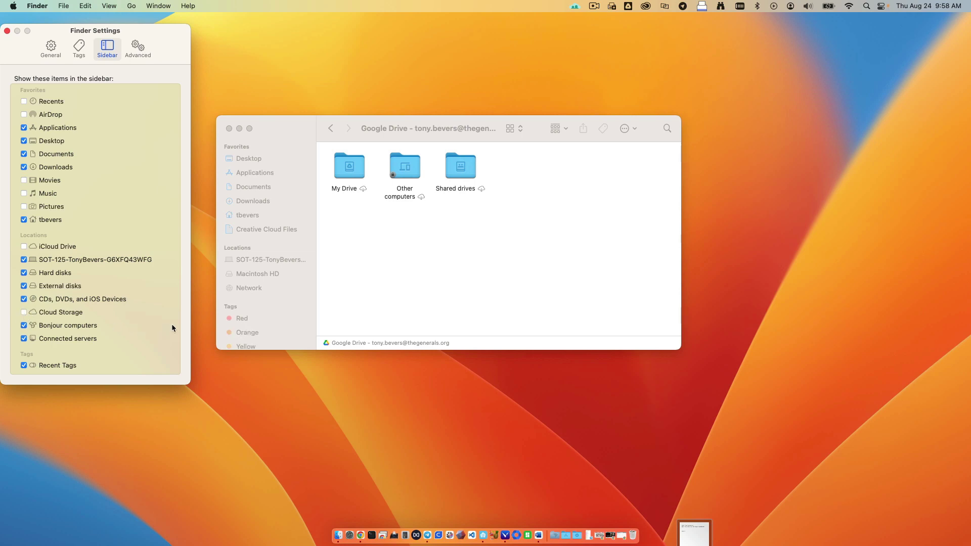
{"action": "left_click", "coordinate": [23, 312]}
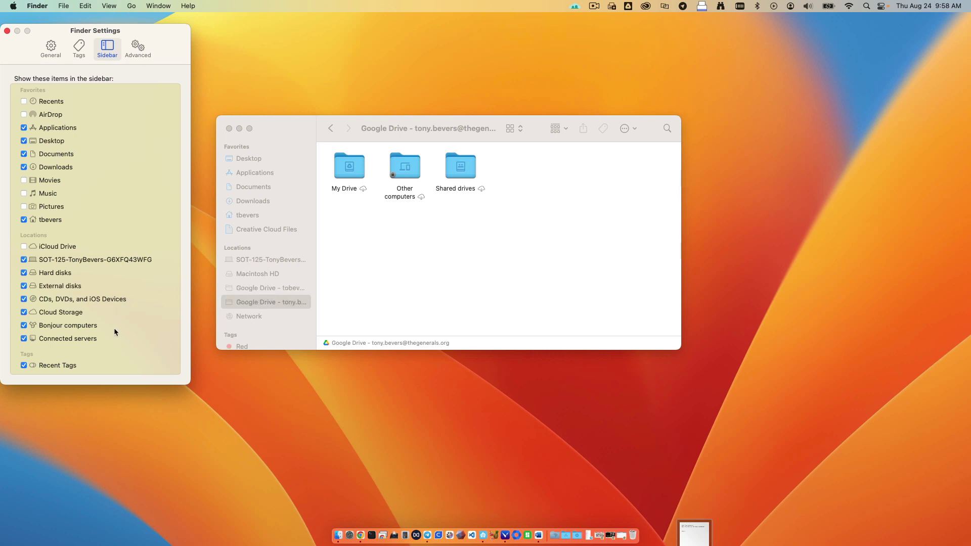
{"action": "left_click", "coordinate": [6, 31]}
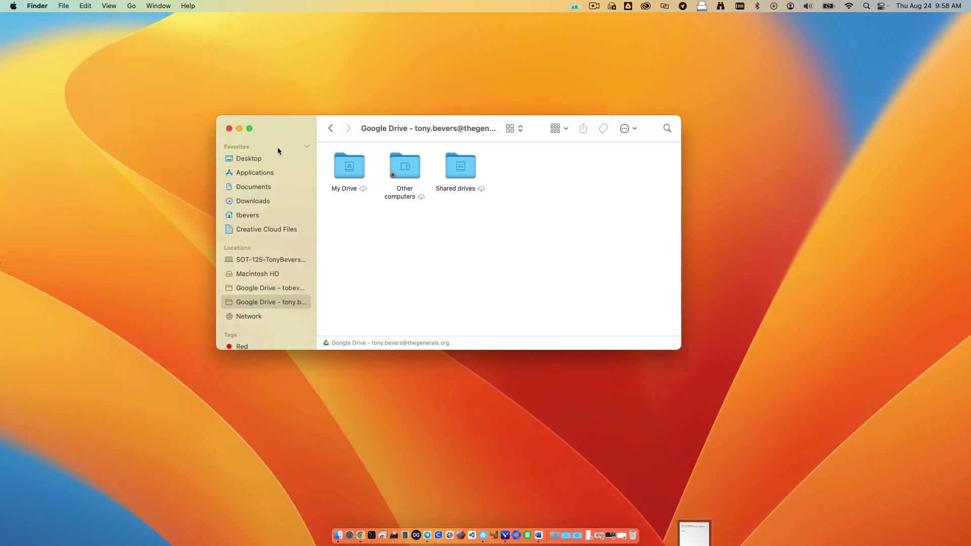
View the Google Drive desktop app's sync activity and its settings options, and dismiss the options.
{"action": "left_click", "coordinate": [628, 8]}
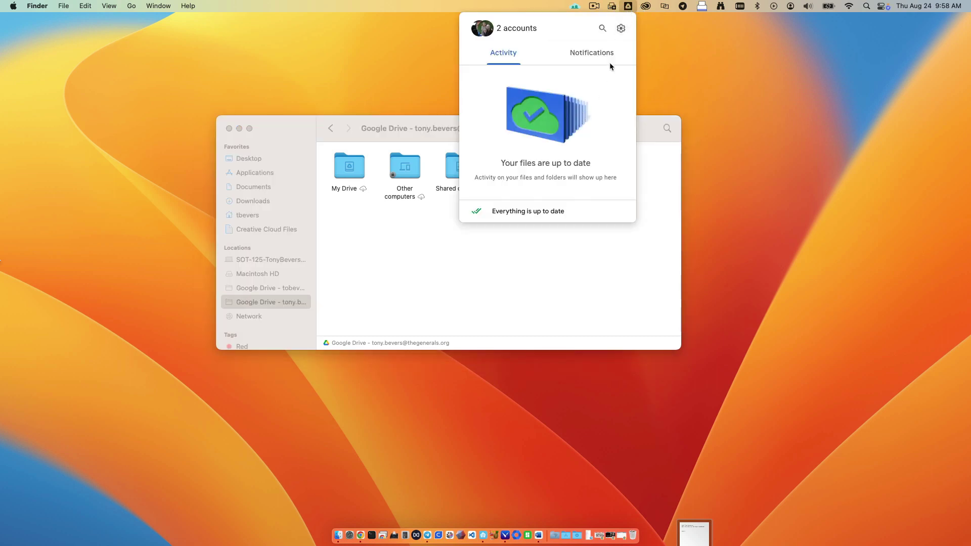
{"action": "left_click", "coordinate": [622, 28]}
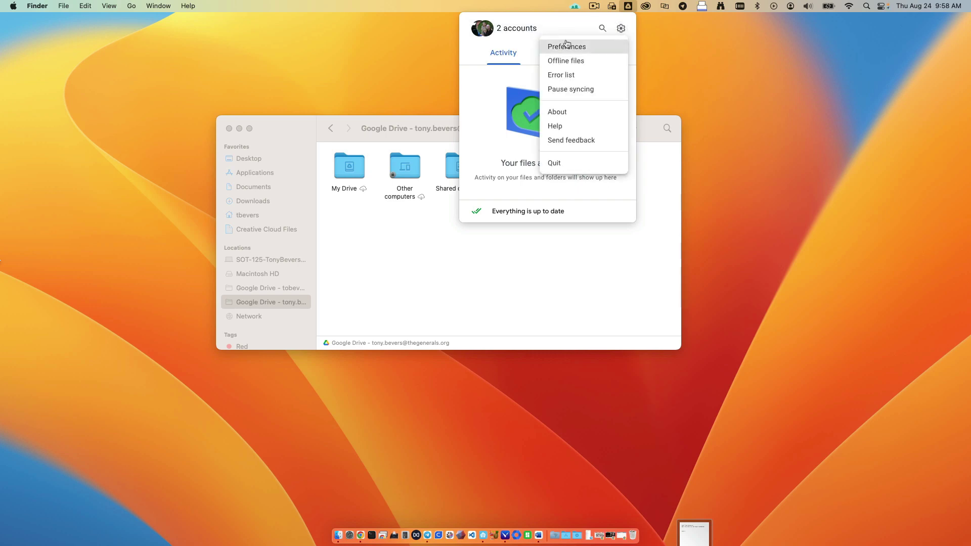
{"action": "left_click", "coordinate": [485, 132]}
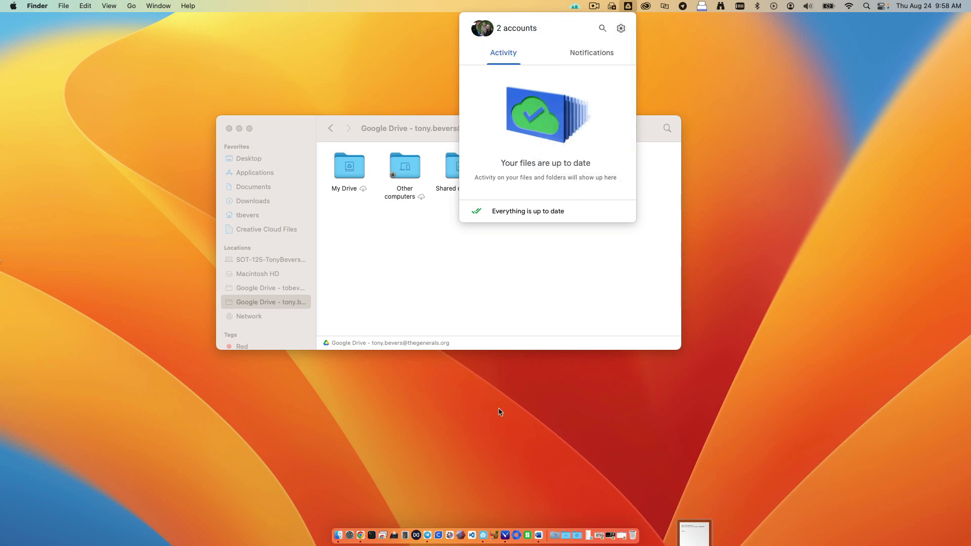
Restore the Chrome window to view the Google Drive web page, and minimize it again.
{"action": "left_click", "coordinate": [605, 539]}
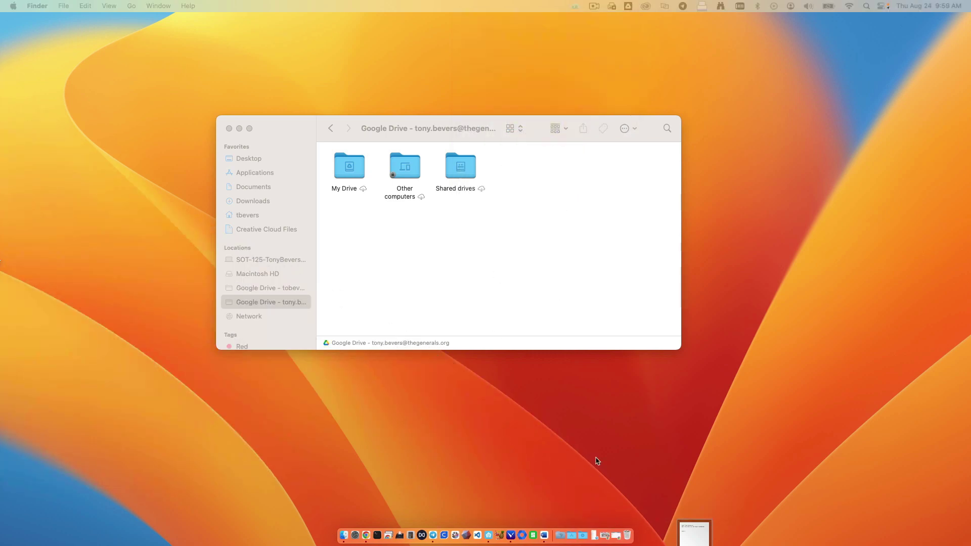
{"action": "left_click", "coordinate": [617, 537]}
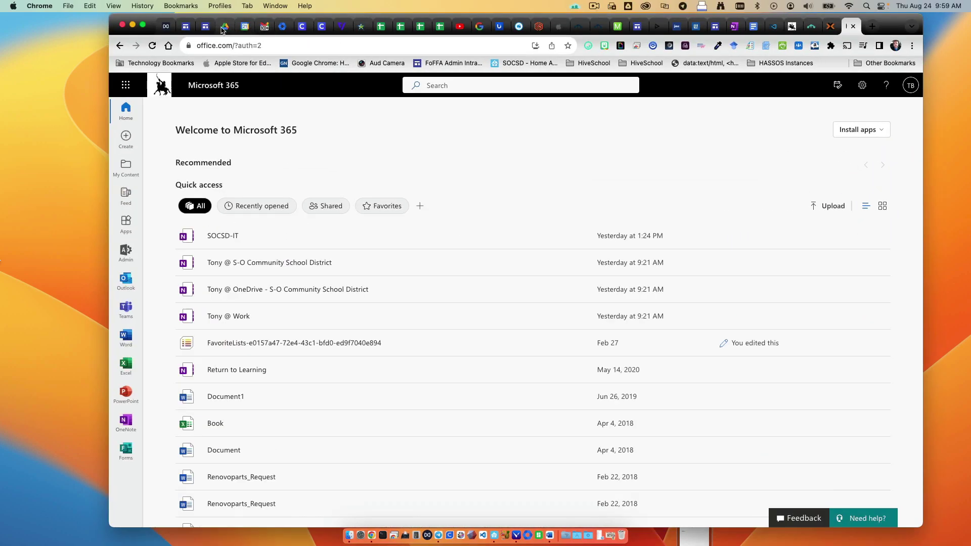
{"action": "left_click", "coordinate": [223, 28]}
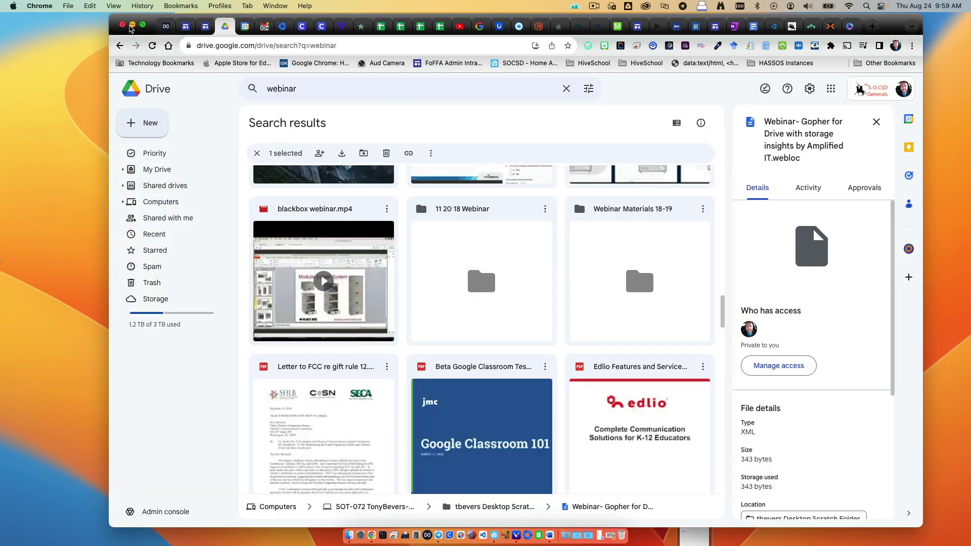
{"action": "left_click", "coordinate": [132, 25]}
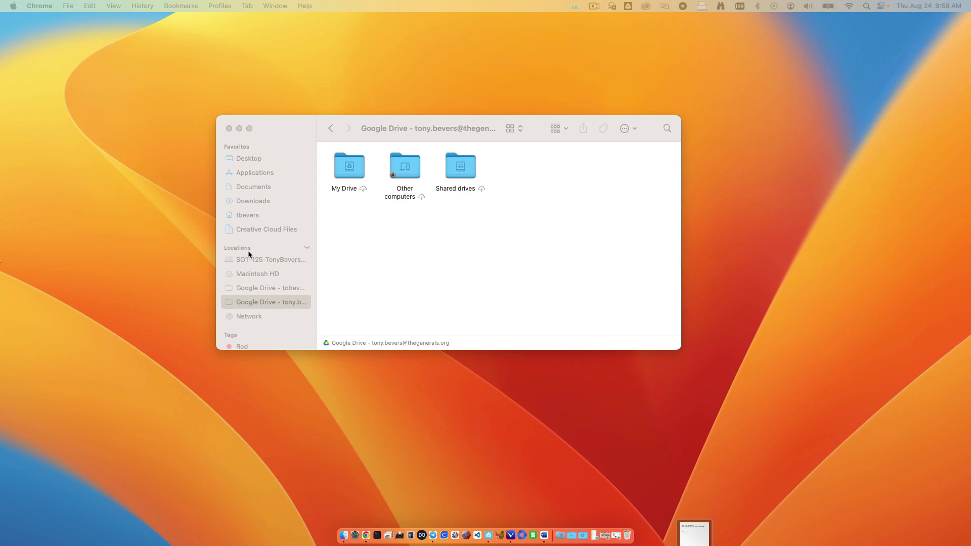
Examine the files and folders in My Drive in Finder, and close the window.
{"action": "left_click", "coordinate": [273, 301]}
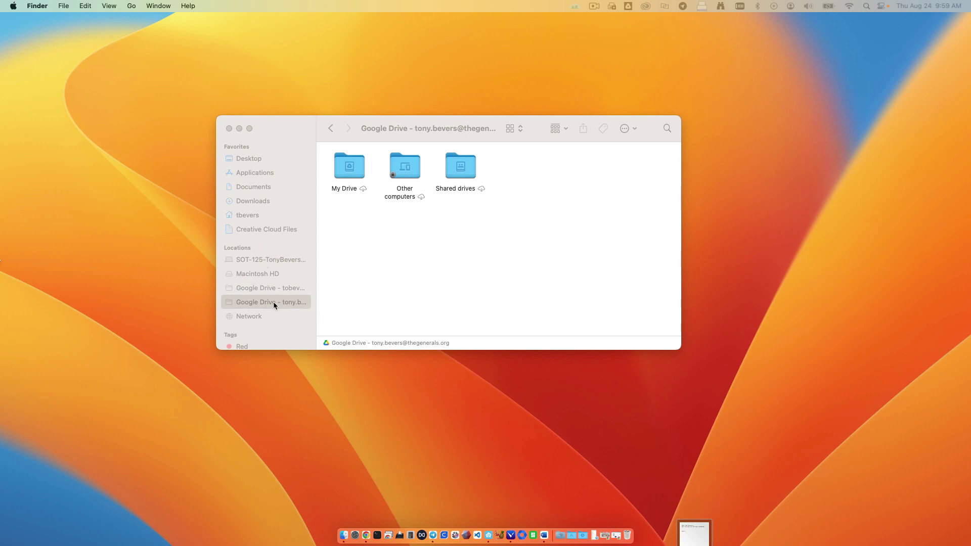
{"action": "double_click", "coordinate": [340, 168]}
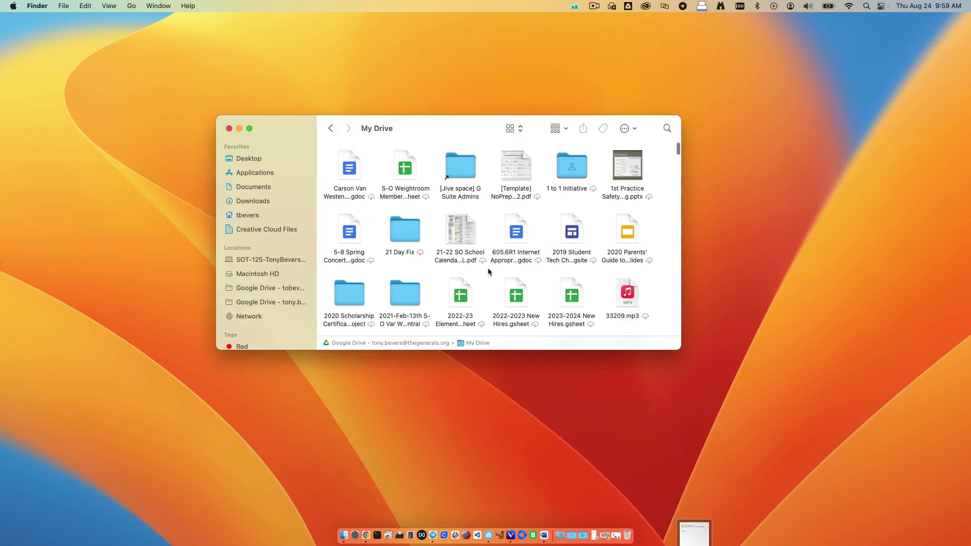
{"action": "scroll", "coordinate": [488, 272], "scroll_direction": "down", "scroll_amount": 2}
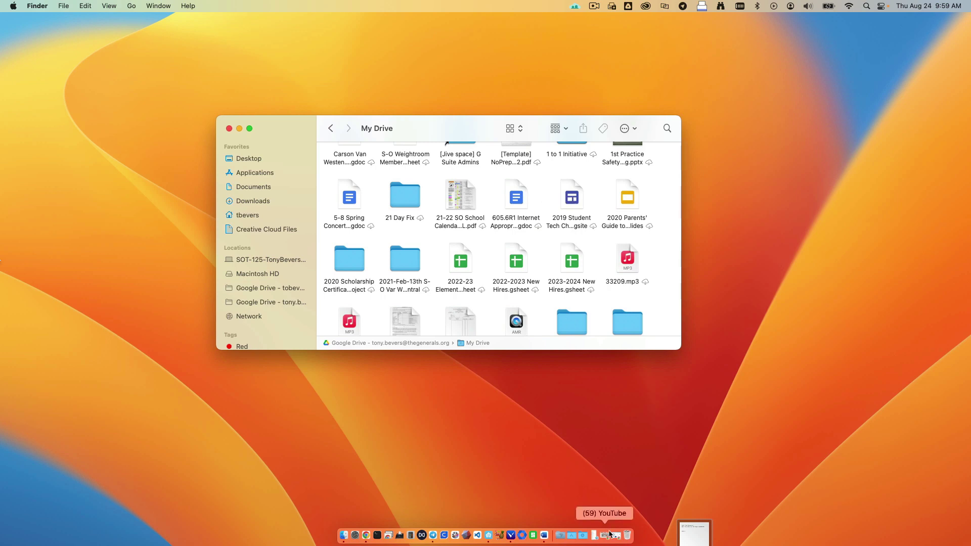
{"action": "scroll", "coordinate": [495, 262], "scroll_direction": "down", "scroll_amount": 2}
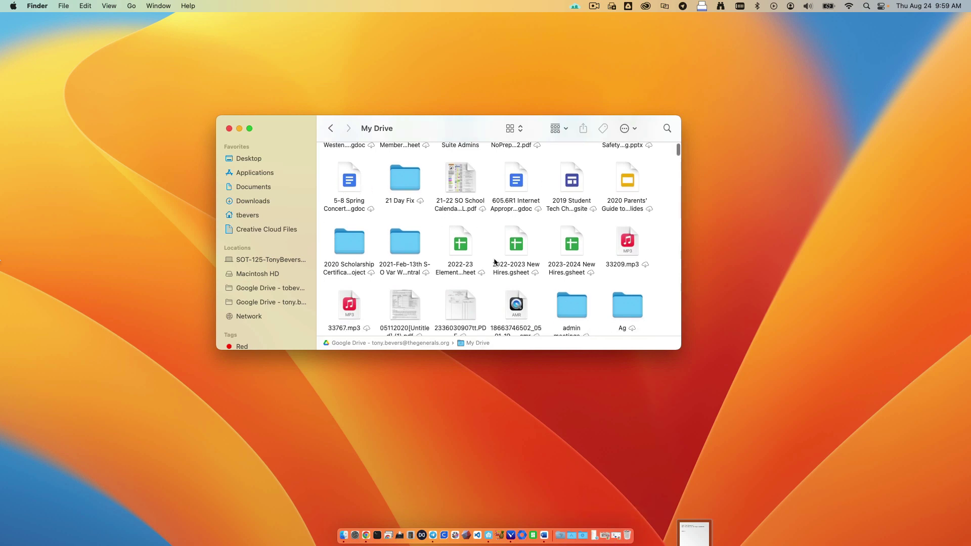
{"action": "scroll", "coordinate": [495, 262], "scroll_direction": "down", "scroll_amount": 5}
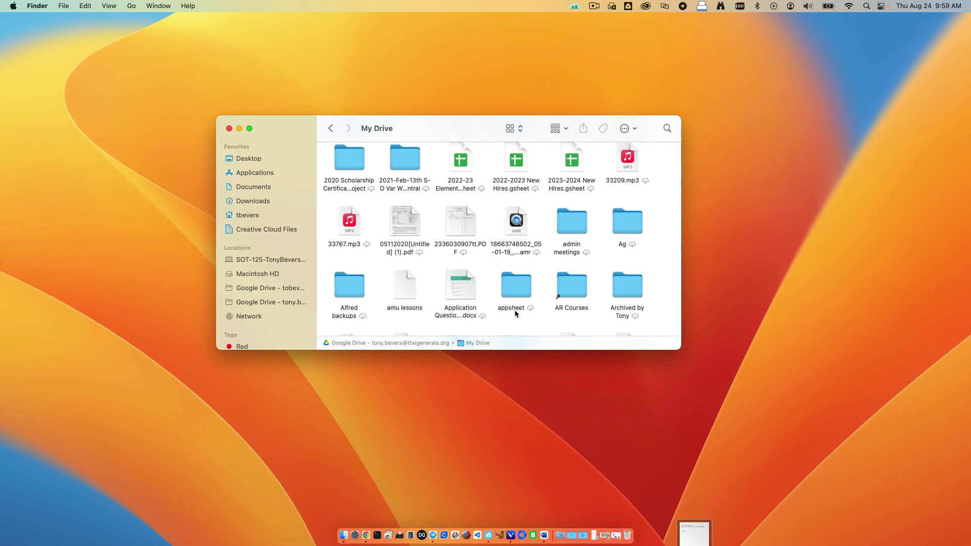
{"action": "left_click", "coordinate": [229, 129]}
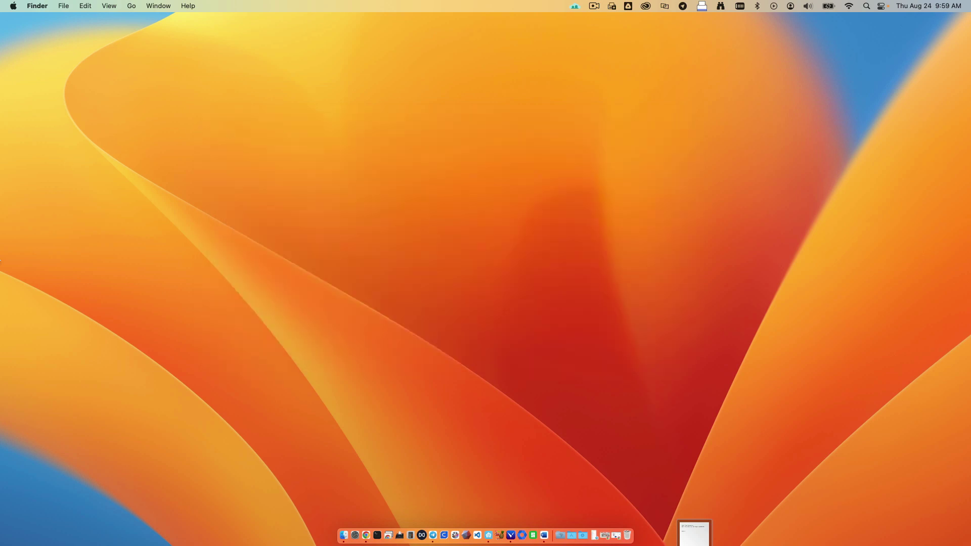
{"action": "key", "text": "super+m"}
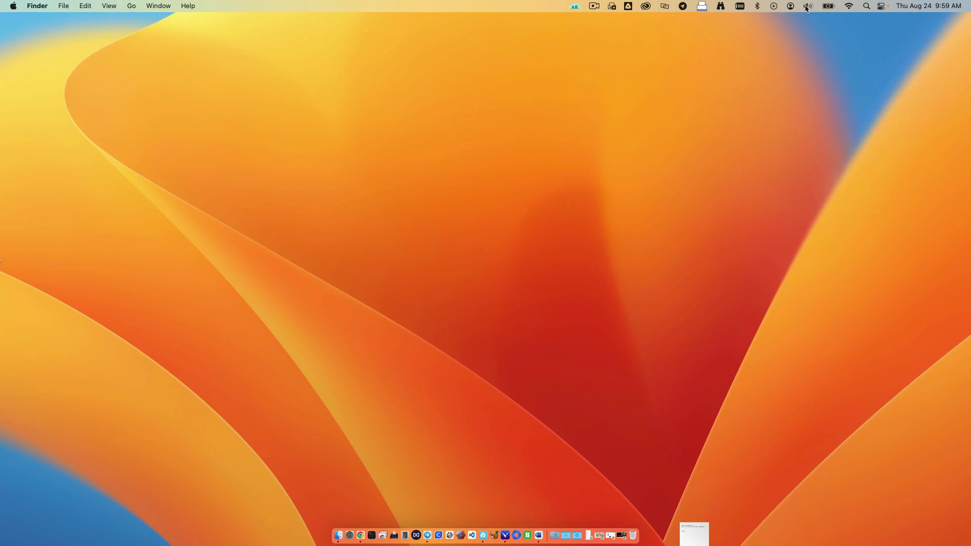
Open System Settings, search for "volume", and open the Control Center setting for showing volume in the menu bar.
{"action": "left_click", "coordinate": [13, 6]}
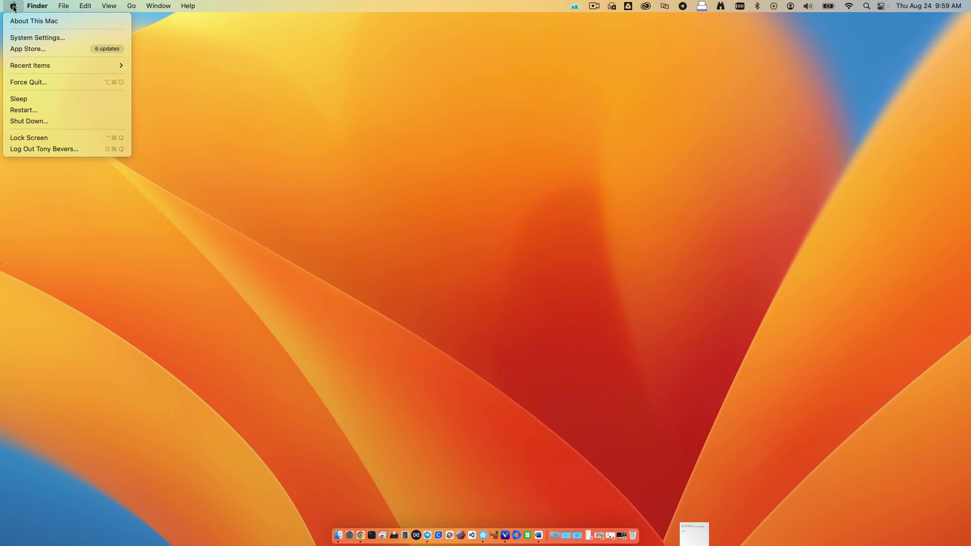
{"action": "left_click", "coordinate": [39, 39]}
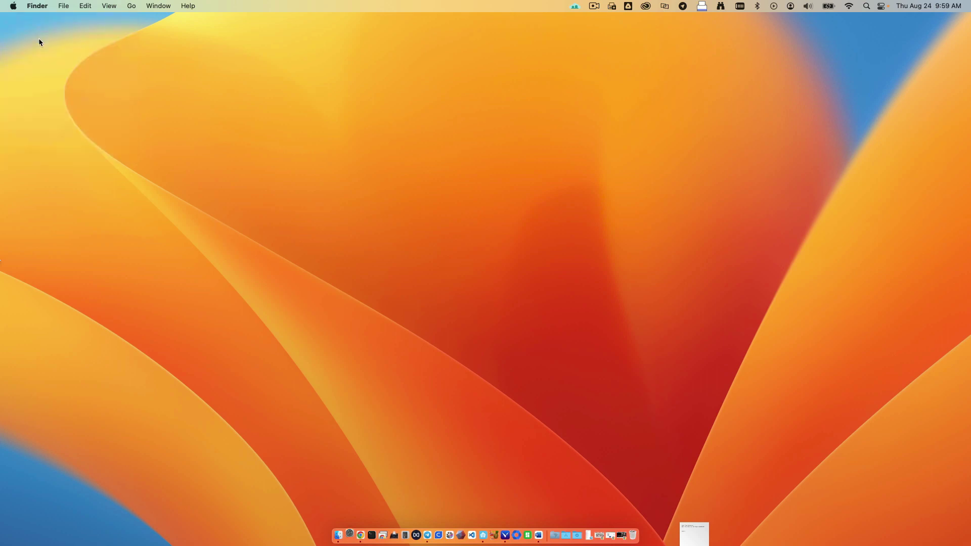
{"action": "left_click_drag", "start_coordinate": [104, 28], "coordinate": [377, 99]}
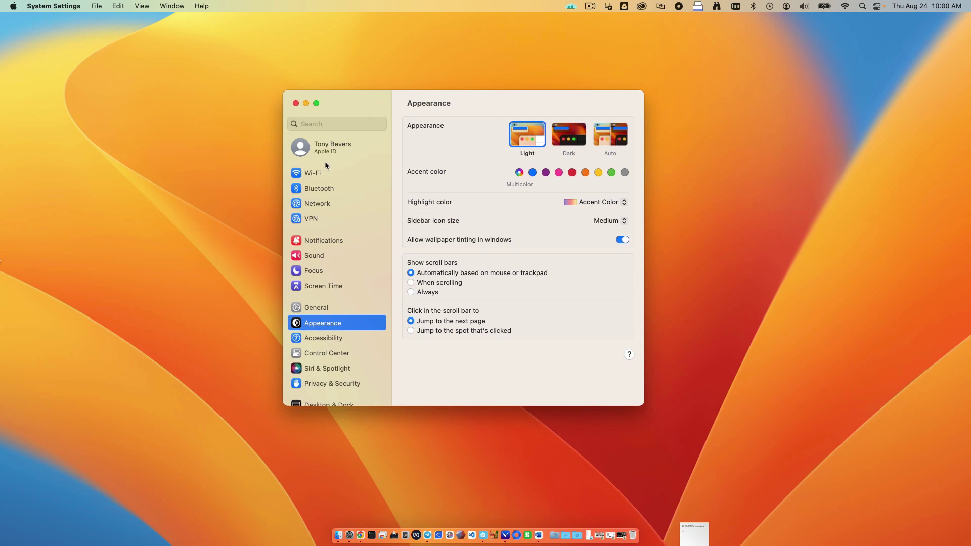
{"action": "left_click", "coordinate": [312, 124]}
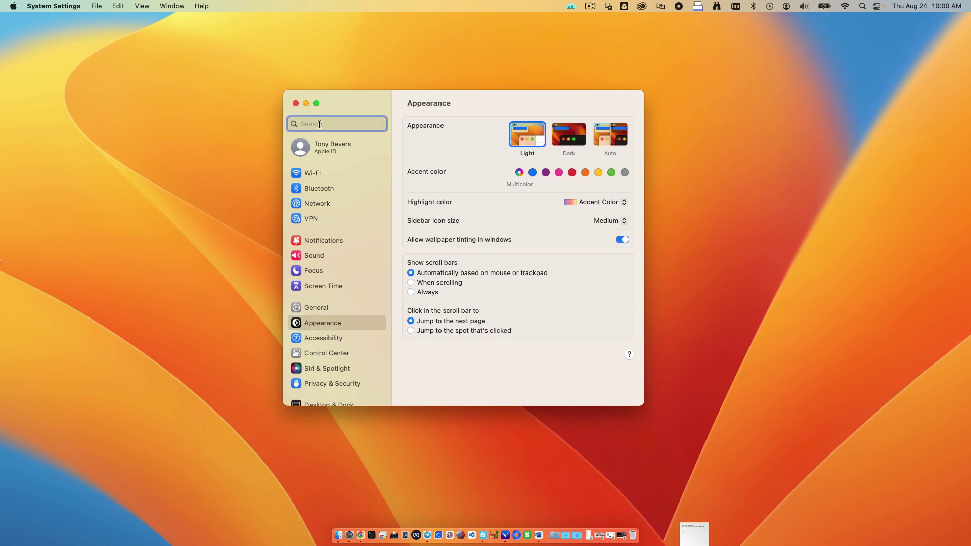
{"action": "type", "text": "volume"}
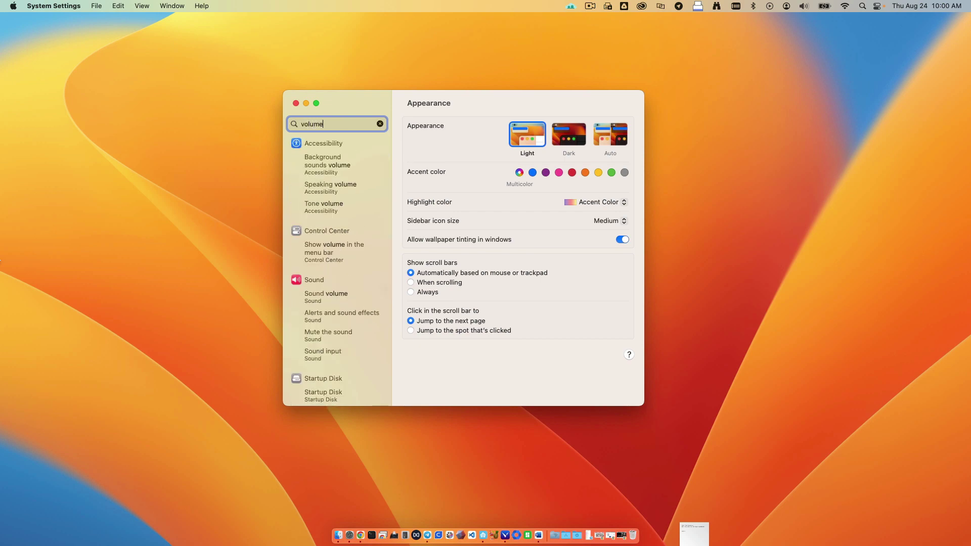
{"action": "left_click", "coordinate": [323, 255]}
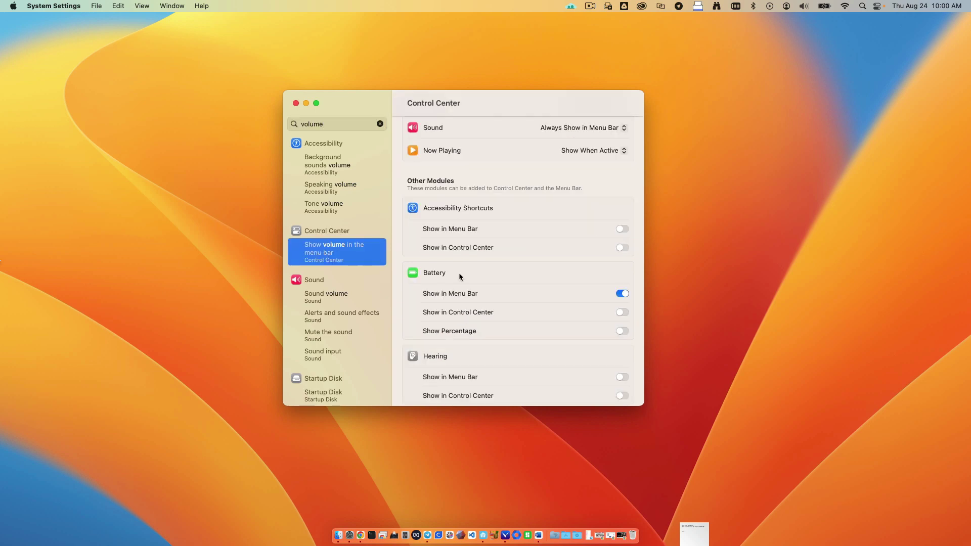
Set the Sound module to Show When Active, and set it back to Always Show in Menu Bar.
{"action": "scroll", "coordinate": [460, 277], "scroll_direction": "up", "scroll_amount": 5}
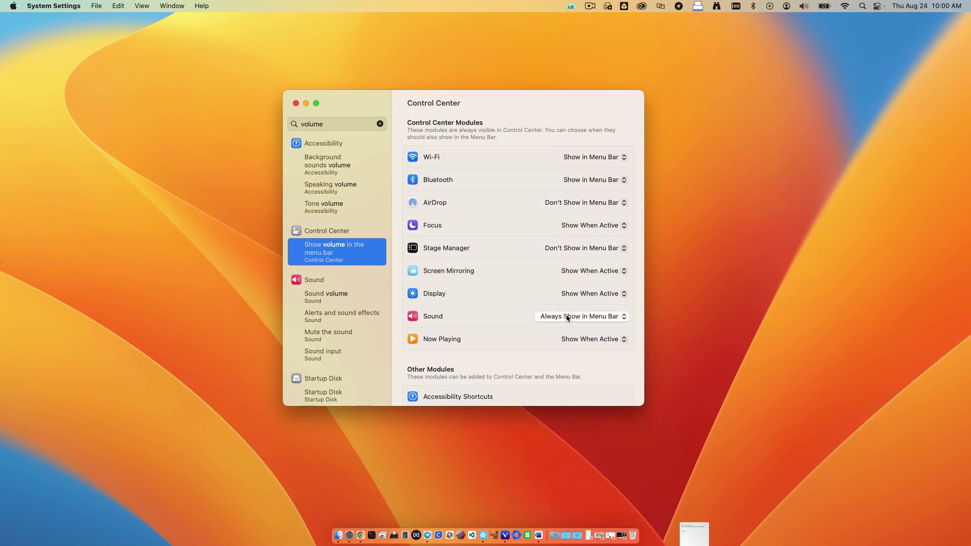
{"action": "left_click", "coordinate": [583, 321]}
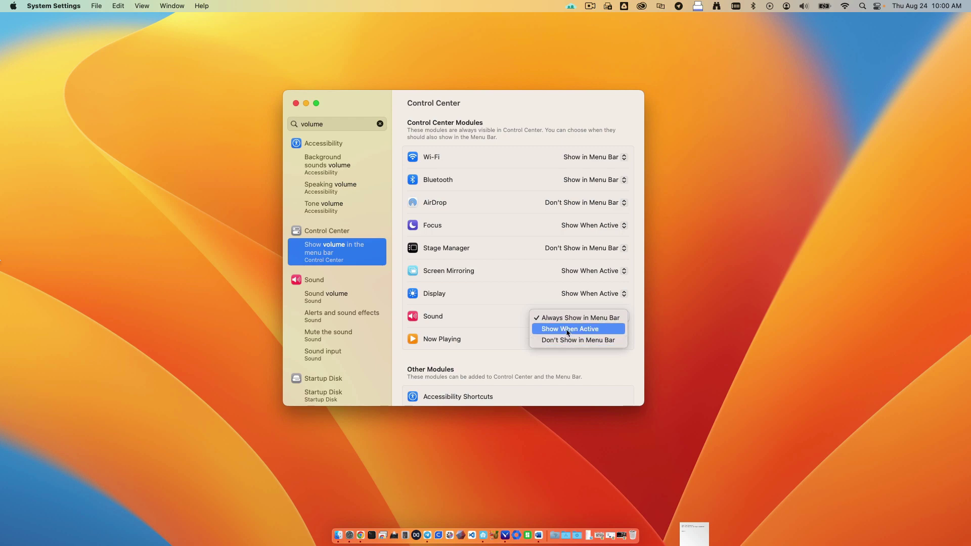
{"action": "left_click", "coordinate": [568, 329]}
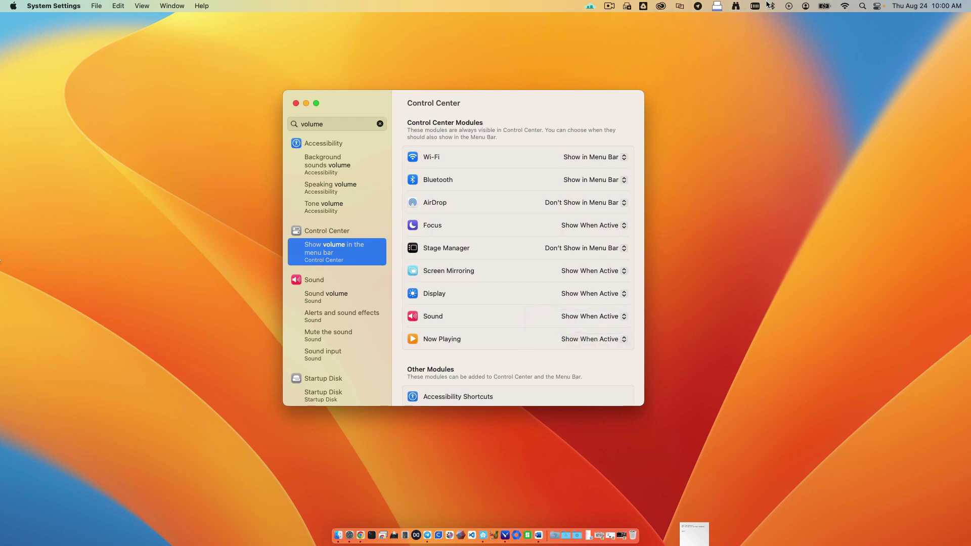
{"action": "left_click", "coordinate": [574, 318]}
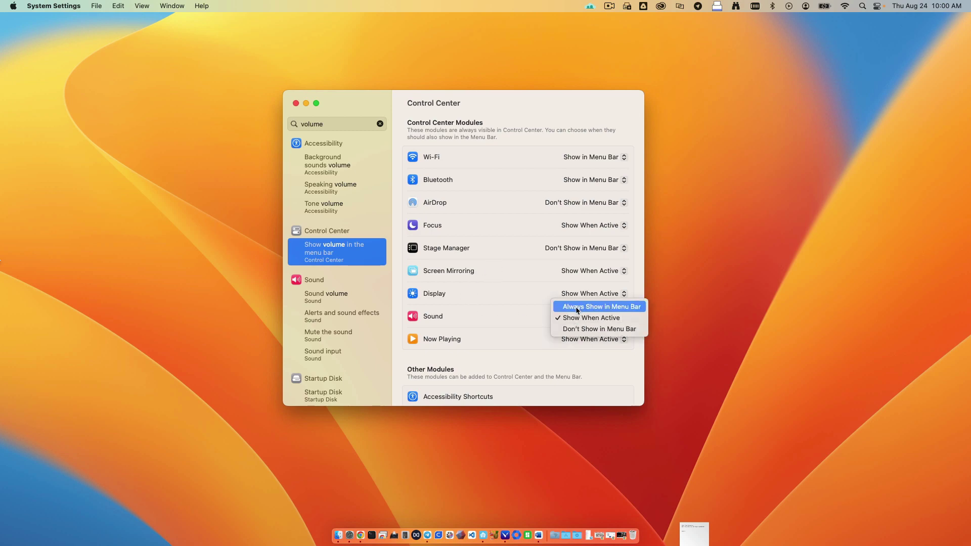
{"action": "left_click", "coordinate": [576, 308]}
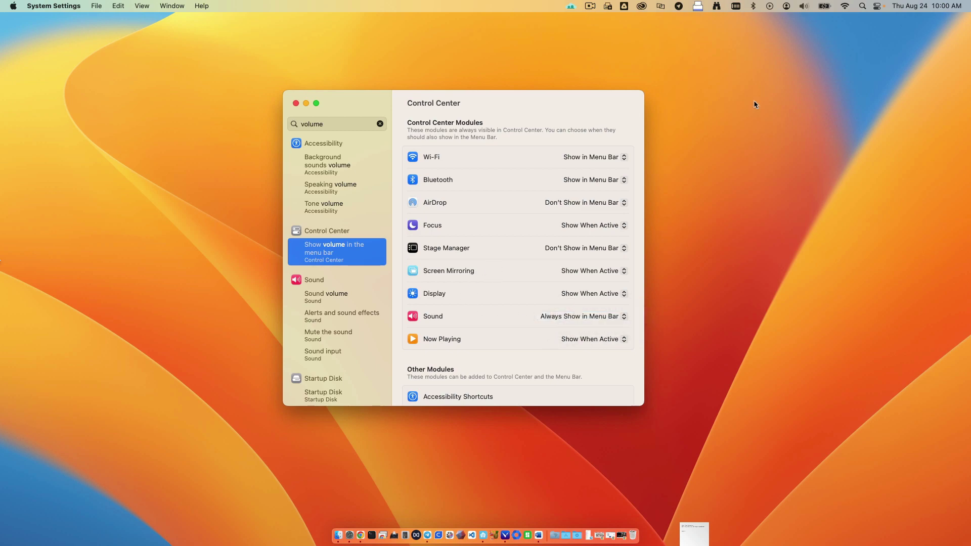
Lower the sound volume through the menu bar's Sound control and dismiss it.
{"action": "left_click", "coordinate": [804, 7]}
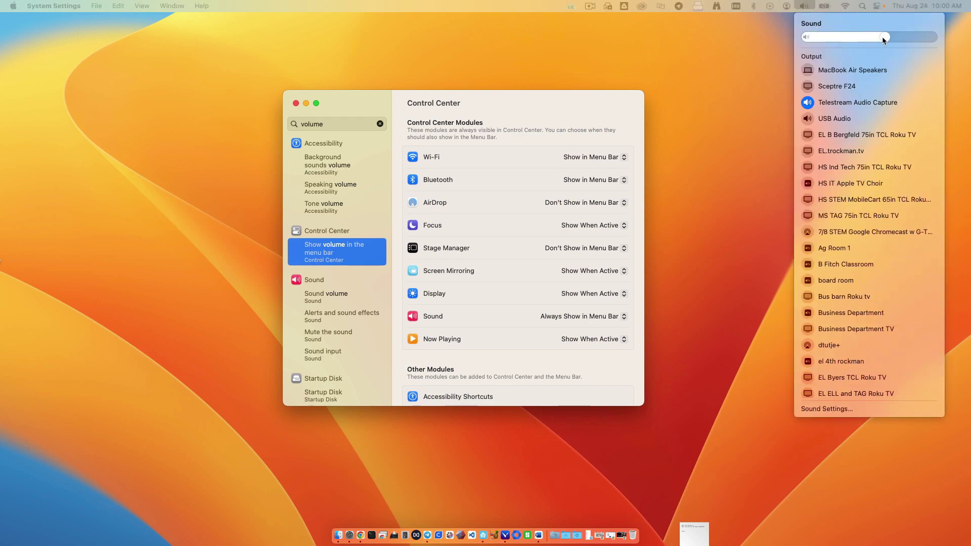
{"action": "left_click_drag", "start_coordinate": [884, 37], "coordinate": [846, 37]}
{"action": "left_click", "coordinate": [725, 62]}
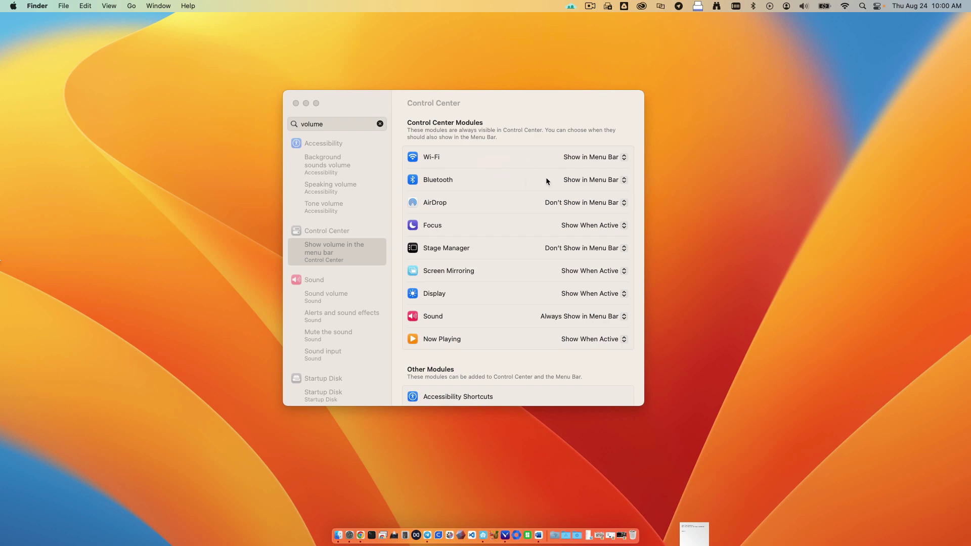
Set the Screen Mirroring module to Always Show in Menu Bar and close System Settings.
{"action": "left_click", "coordinate": [579, 181]}
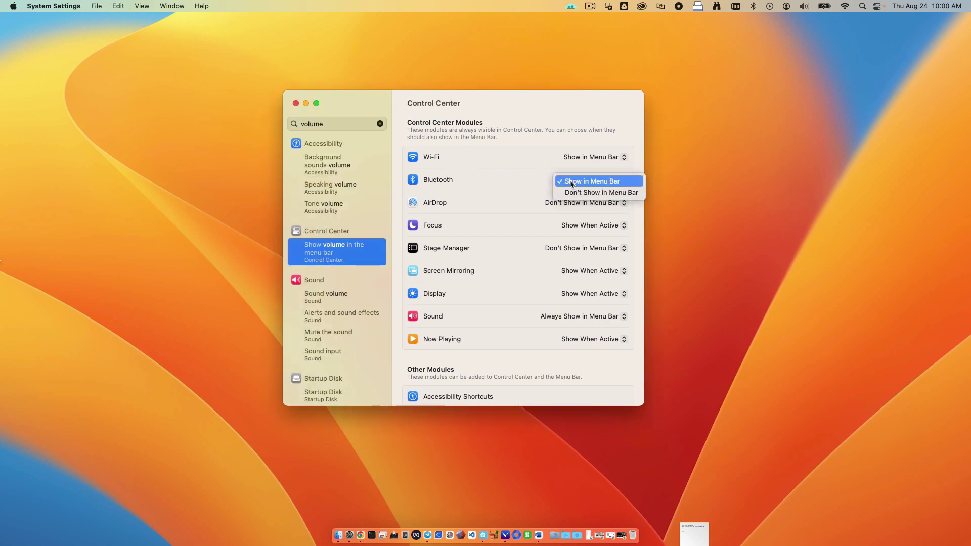
{"action": "left_click", "coordinate": [504, 122]}
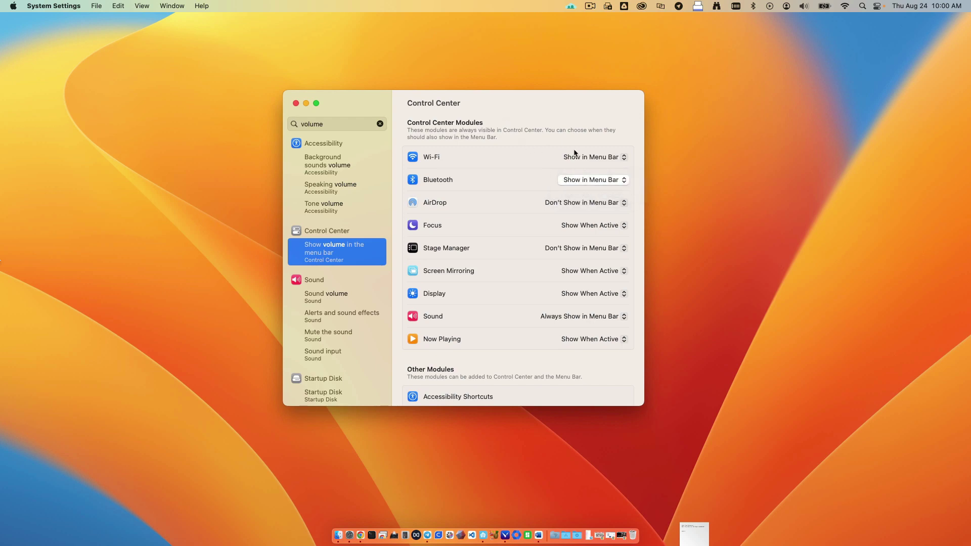
{"action": "left_click", "coordinate": [579, 271]}
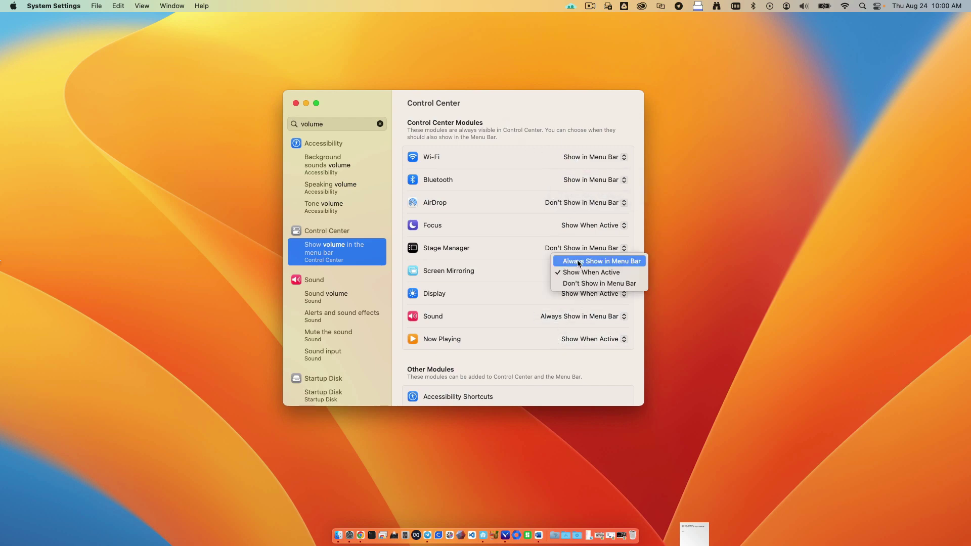
{"action": "left_click", "coordinate": [578, 262]}
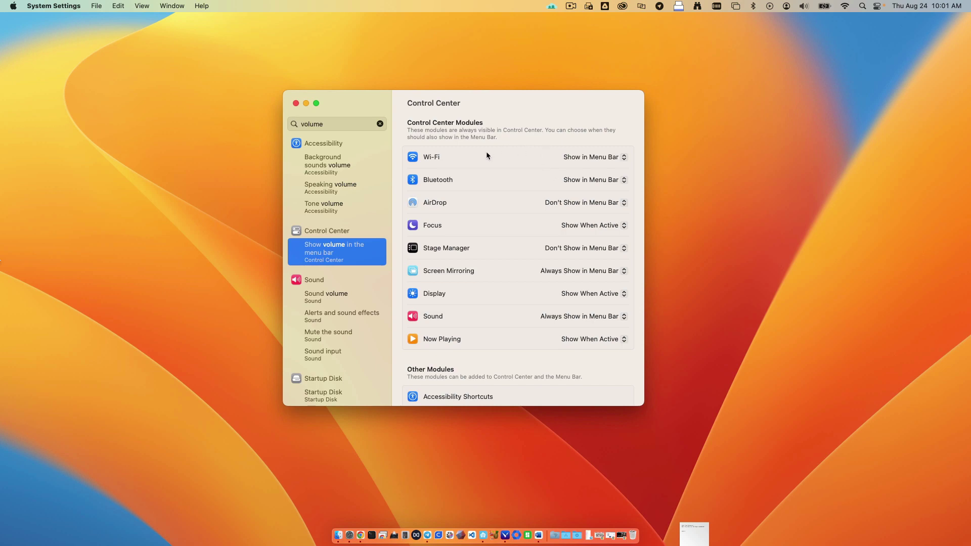
{"action": "left_click", "coordinate": [296, 104]}
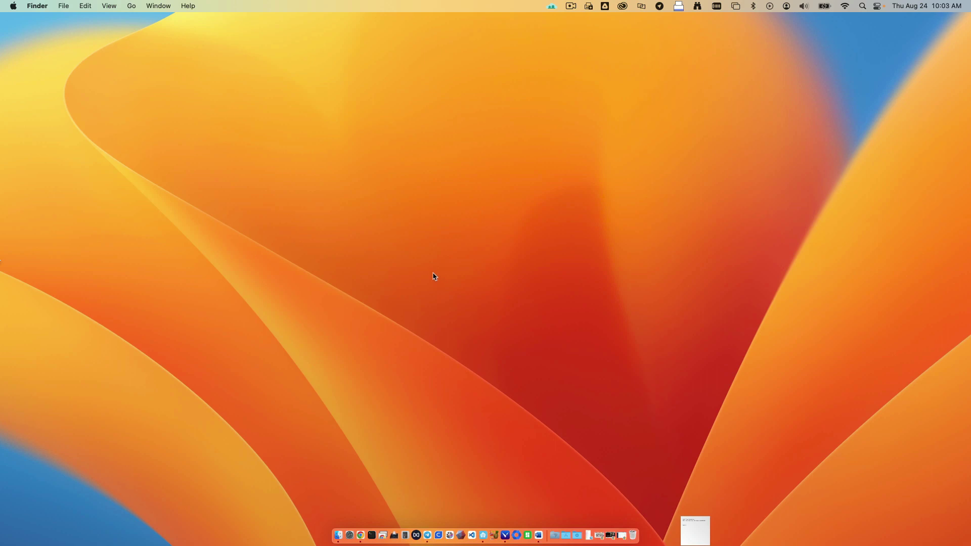
Launch Caffeine from the Applications folder and close its welcome window.
{"action": "left_click", "coordinate": [566, 535]}
{"action": "left_click", "coordinate": [808, 226]}
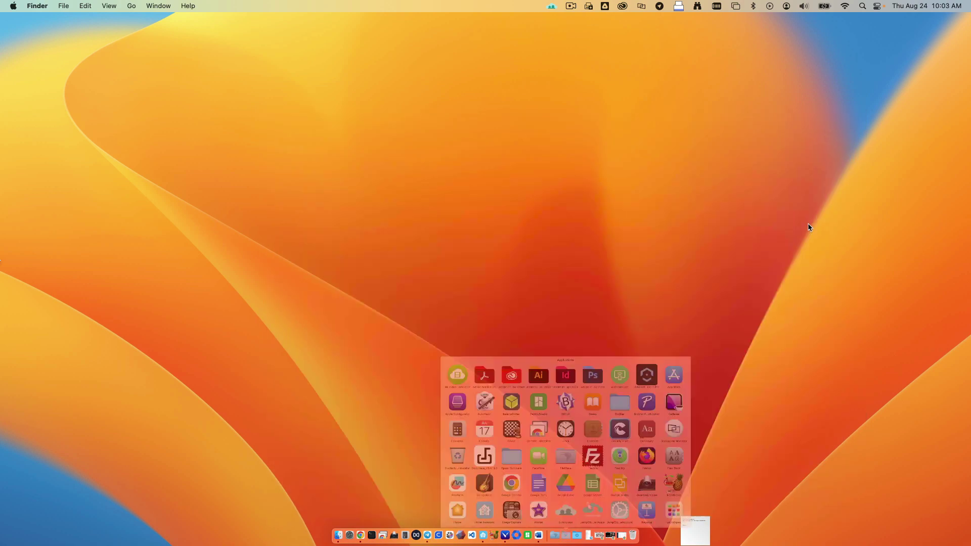
{"action": "left_click", "coordinate": [514, 230]}
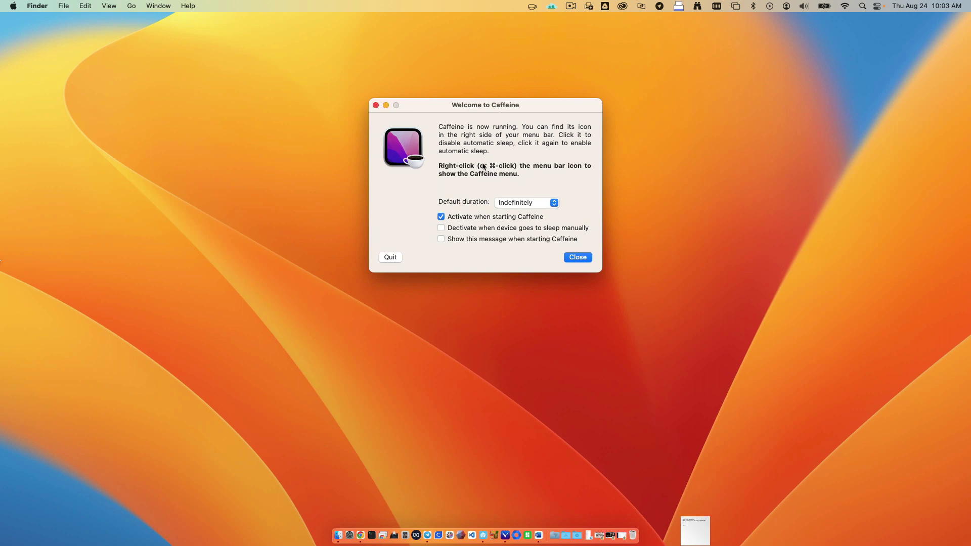
{"action": "left_click", "coordinate": [572, 259]}
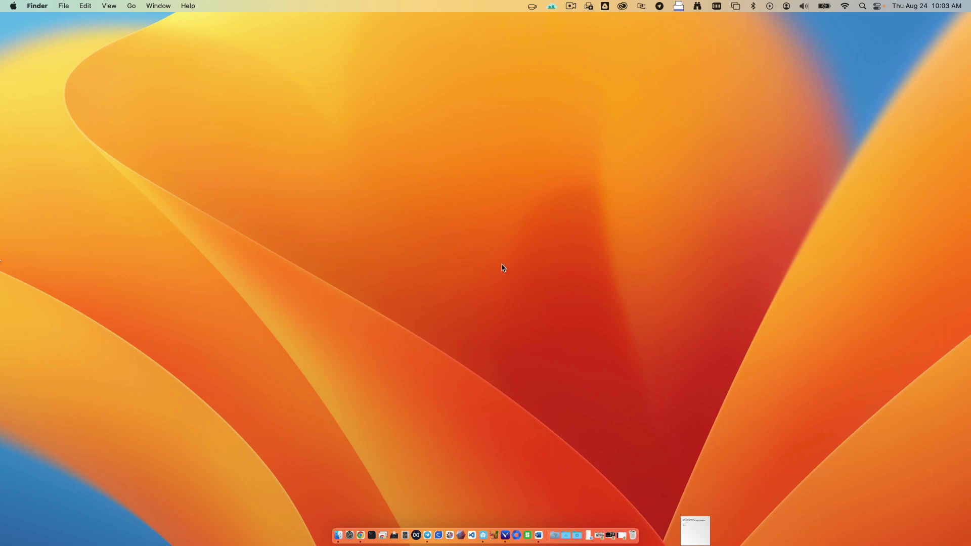
Open System Settings, search for "login", and display the Open at Login items.
{"action": "left_click", "coordinate": [13, 6]}
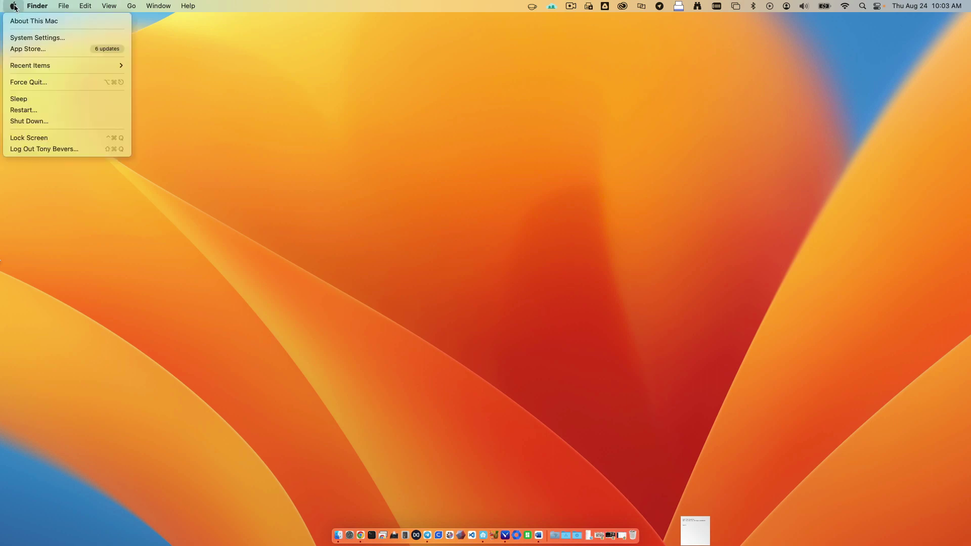
{"action": "left_click", "coordinate": [20, 38]}
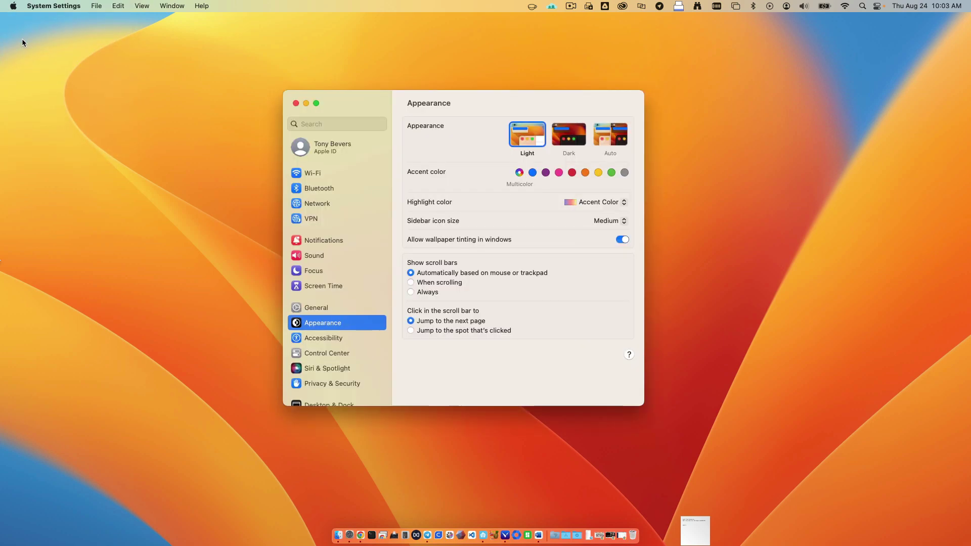
{"action": "left_click", "coordinate": [327, 124]}
{"action": "type", "text": "l"}
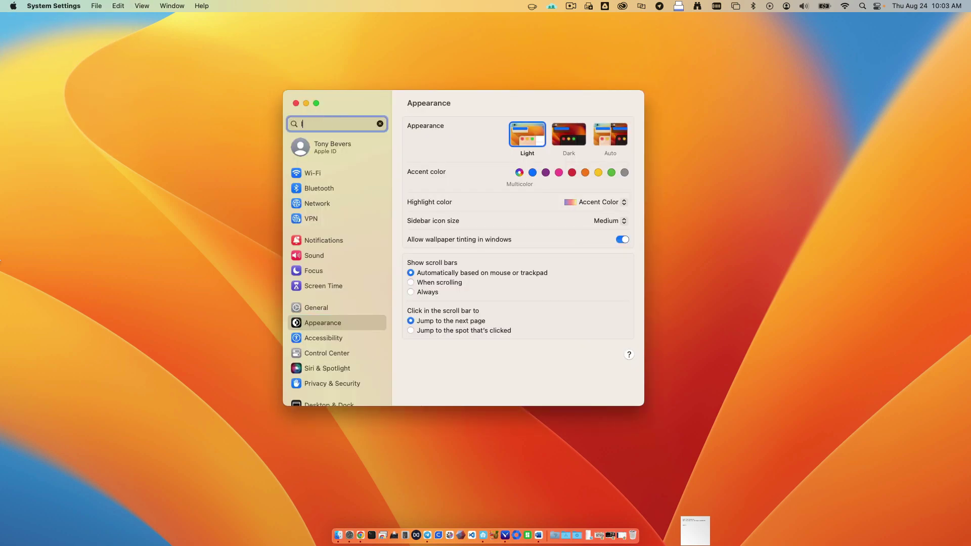
{"action": "type", "text": "ogin"}
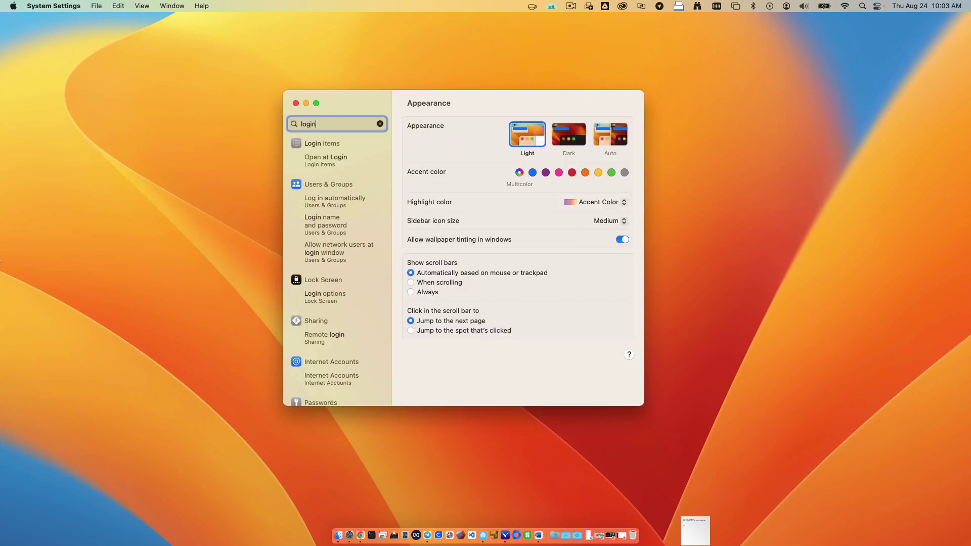
{"action": "left_click", "coordinate": [323, 162]}
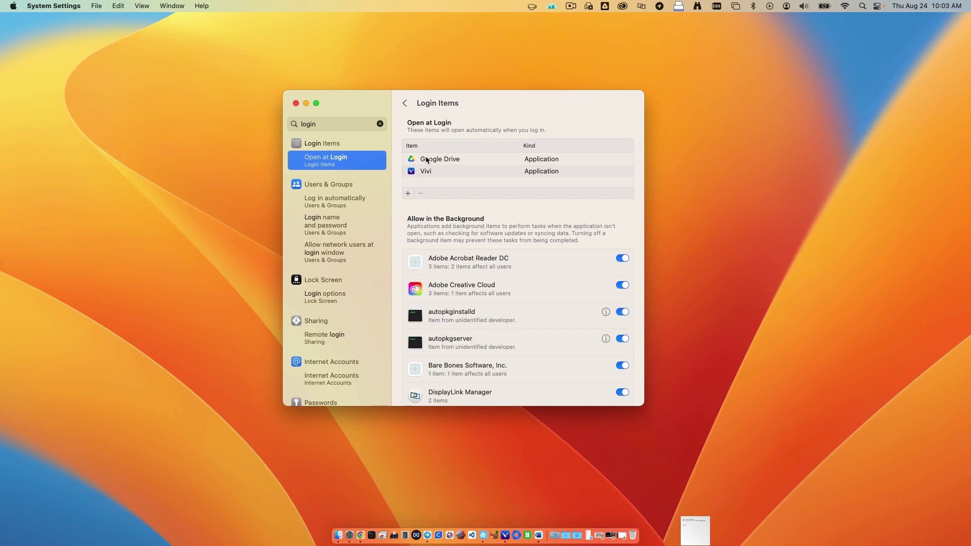
Add the Caffeine application from the Applications folder to the Open at Login list.
{"action": "left_click", "coordinate": [408, 194]}
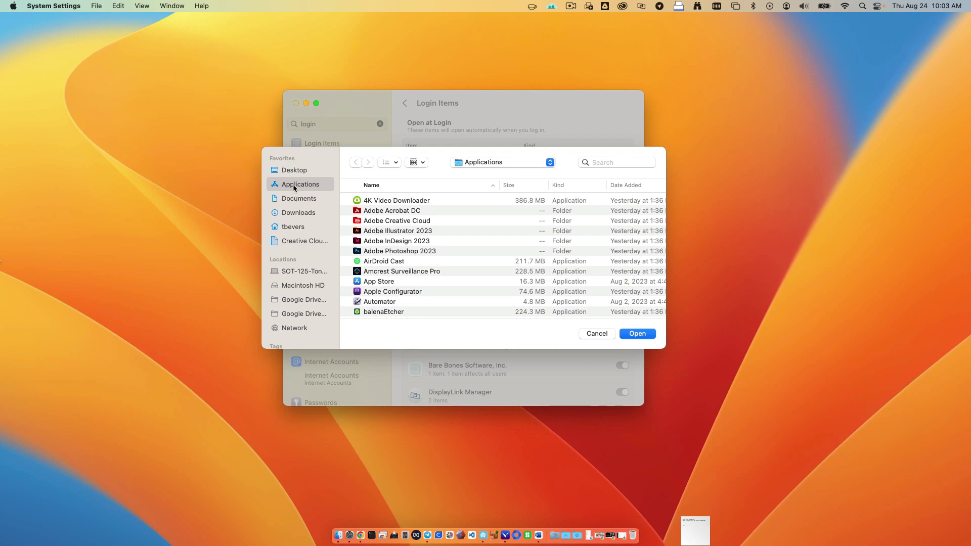
{"action": "scroll", "coordinate": [401, 253], "scroll_direction": "down", "scroll_amount": 5}
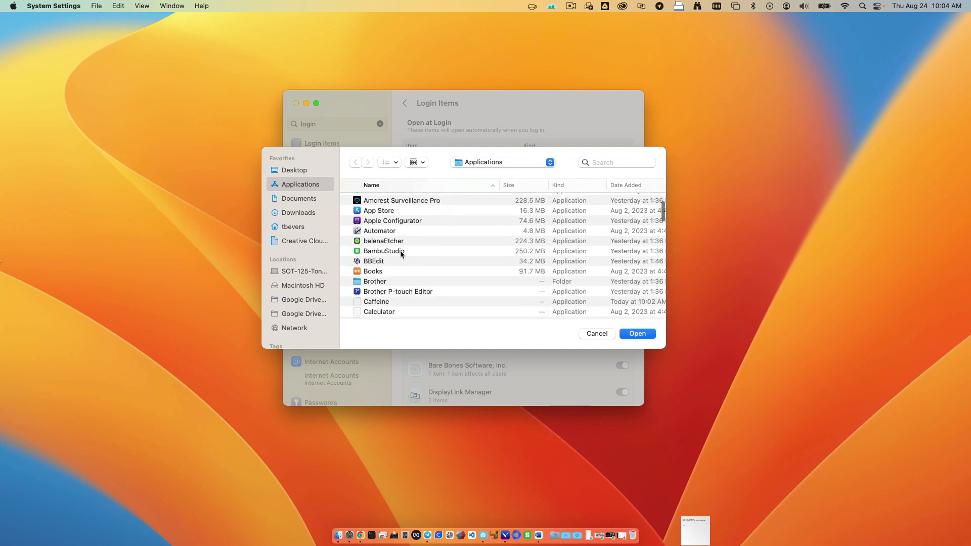
{"action": "left_click", "coordinate": [373, 301]}
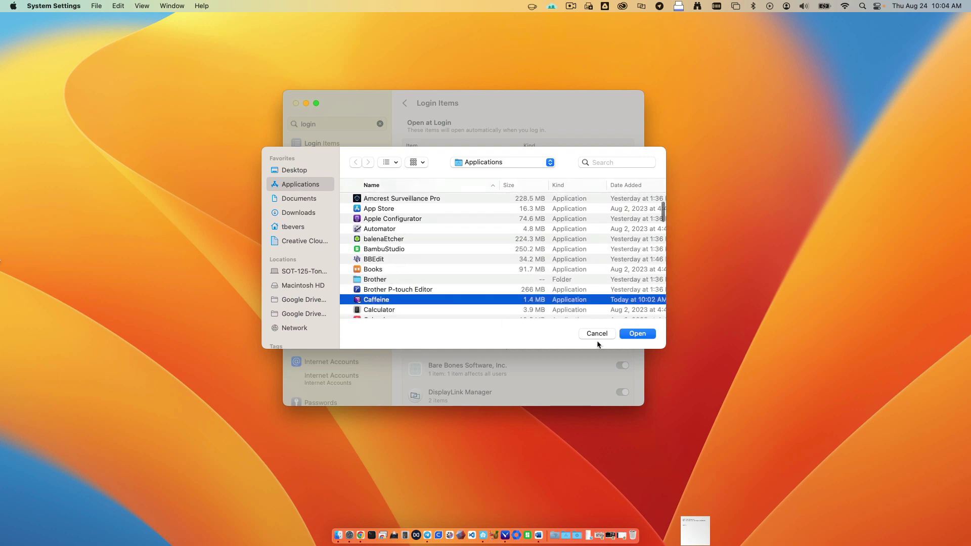
{"action": "left_click", "coordinate": [638, 334]}
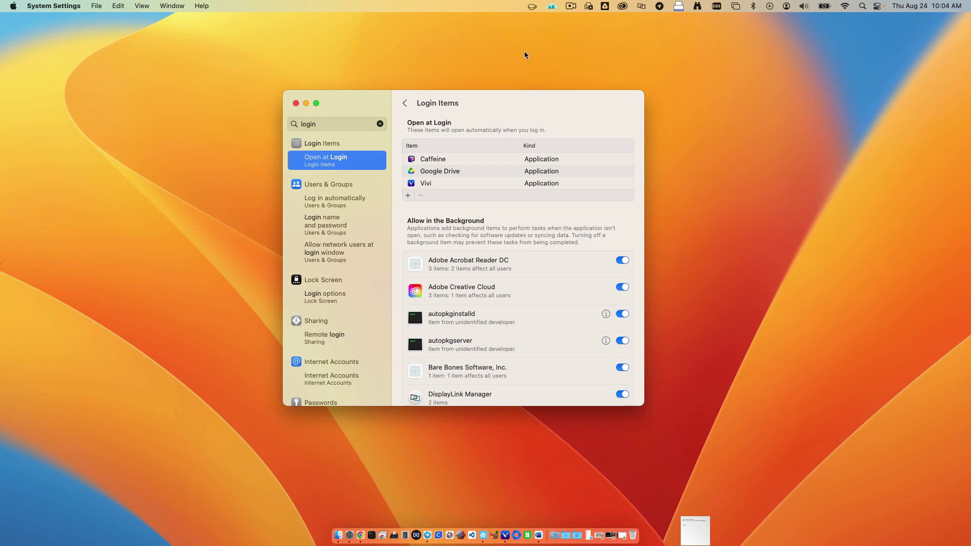
Toggle Caffeine's sleep prevention from the menu bar and close System Settings.
{"action": "left_click", "coordinate": [533, 8]}
{"action": "left_click", "coordinate": [531, 6]}
{"action": "left_click", "coordinate": [296, 104]}
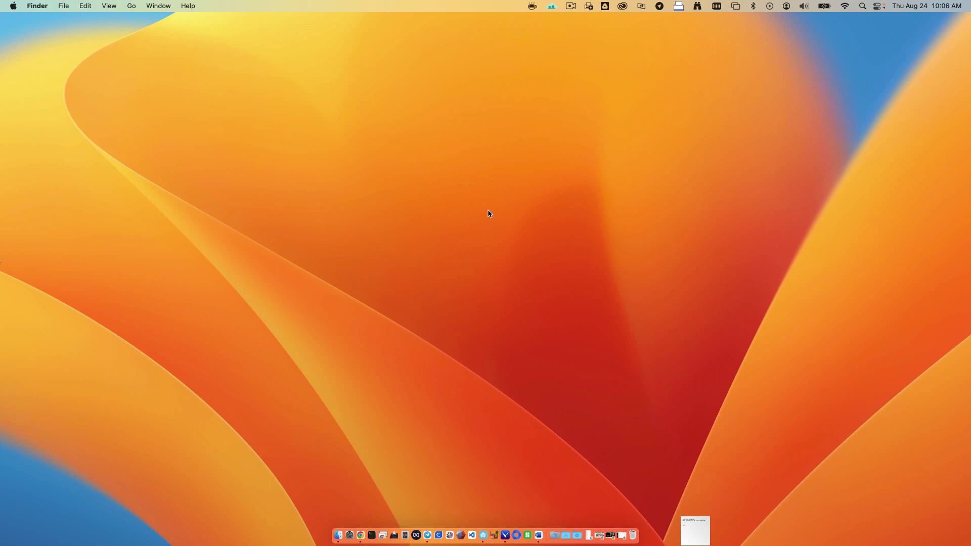
Open System Settings and display the Printers & Scanners settings.
{"action": "left_click", "coordinate": [11, 7]}
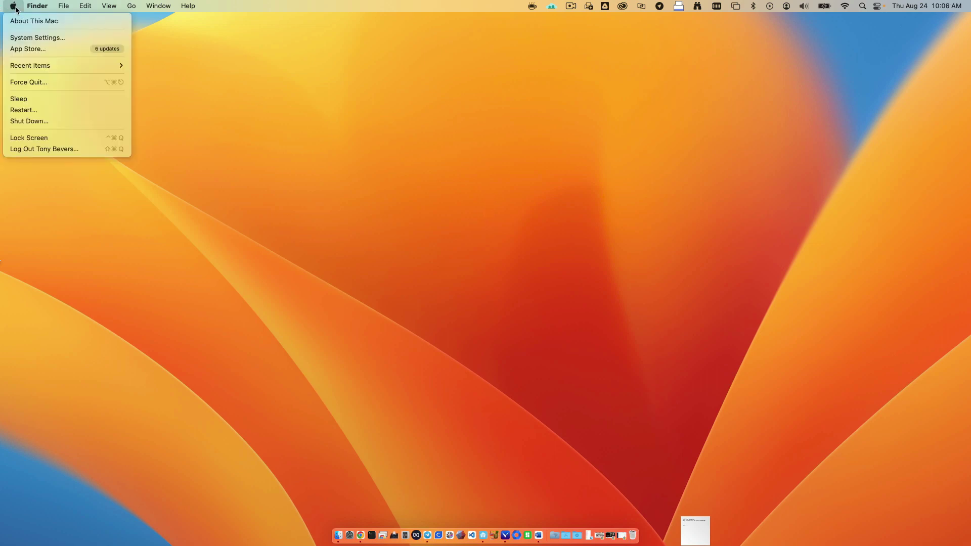
{"action": "left_click", "coordinate": [20, 38]}
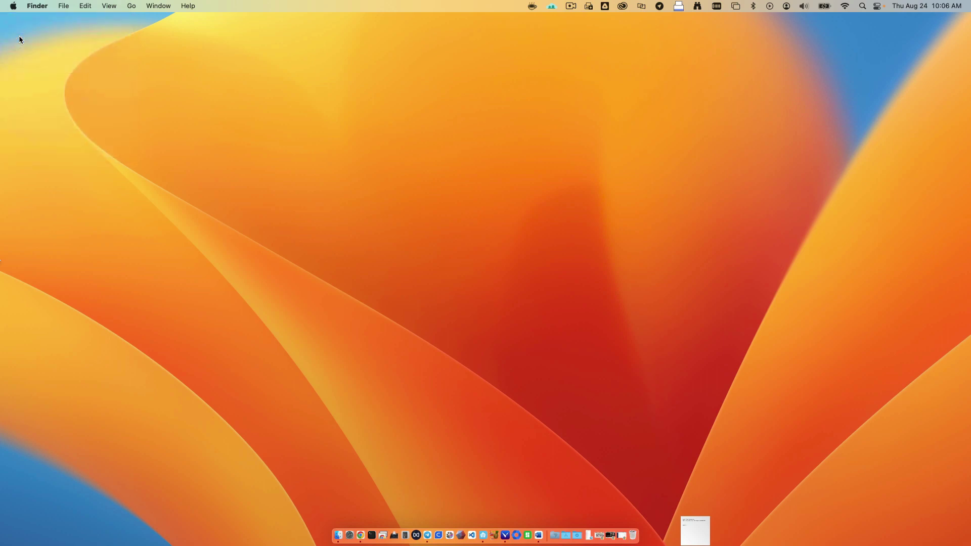
{"action": "scroll", "coordinate": [340, 264], "scroll_direction": "down", "scroll_amount": 5}
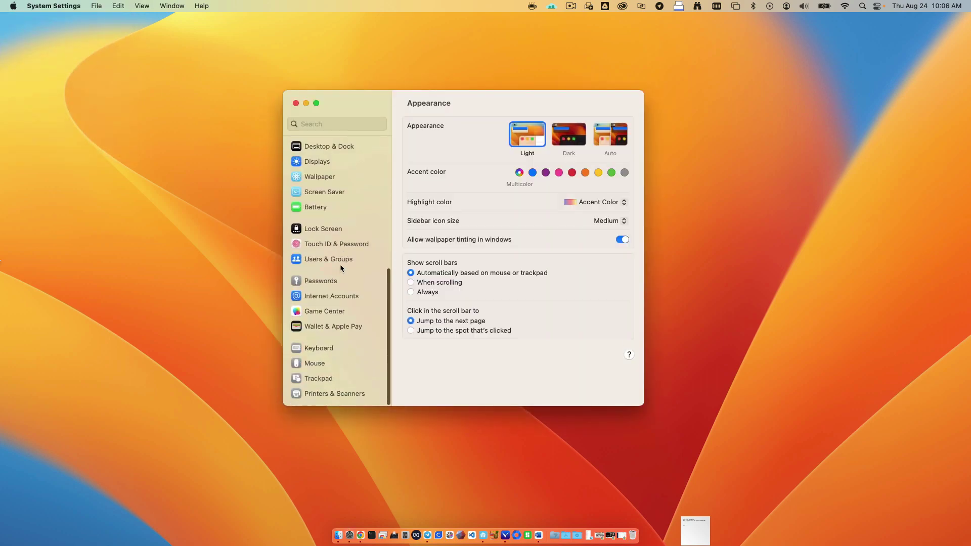
{"action": "left_click", "coordinate": [316, 397]}
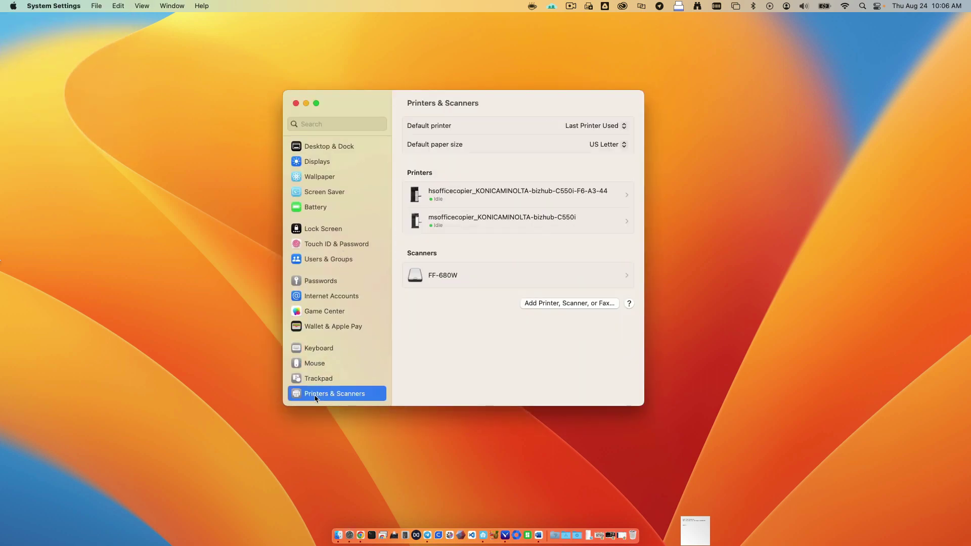
Review the high school office copier's printer options, switching Secure Print Only on and back off, and close its settings.
{"action": "left_click", "coordinate": [491, 197]}
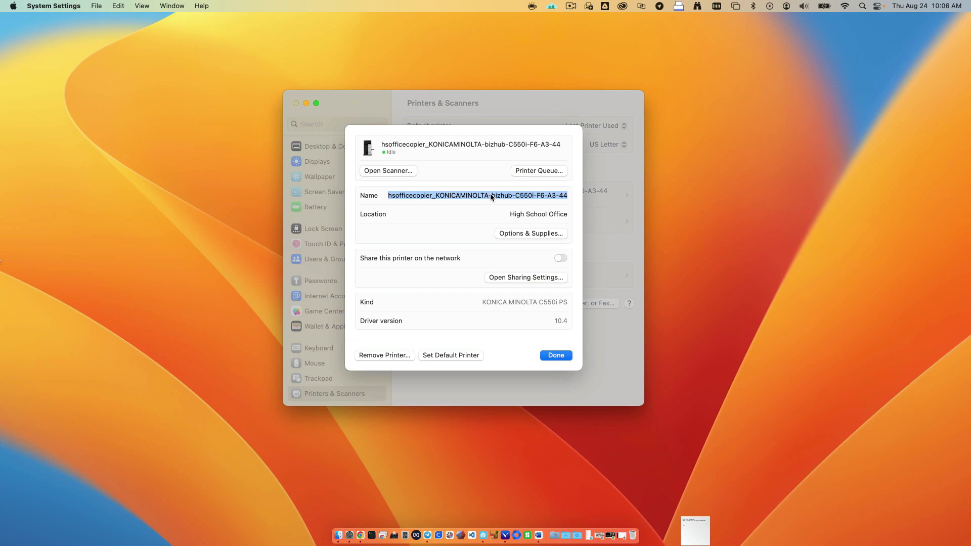
{"action": "left_click", "coordinate": [526, 234]}
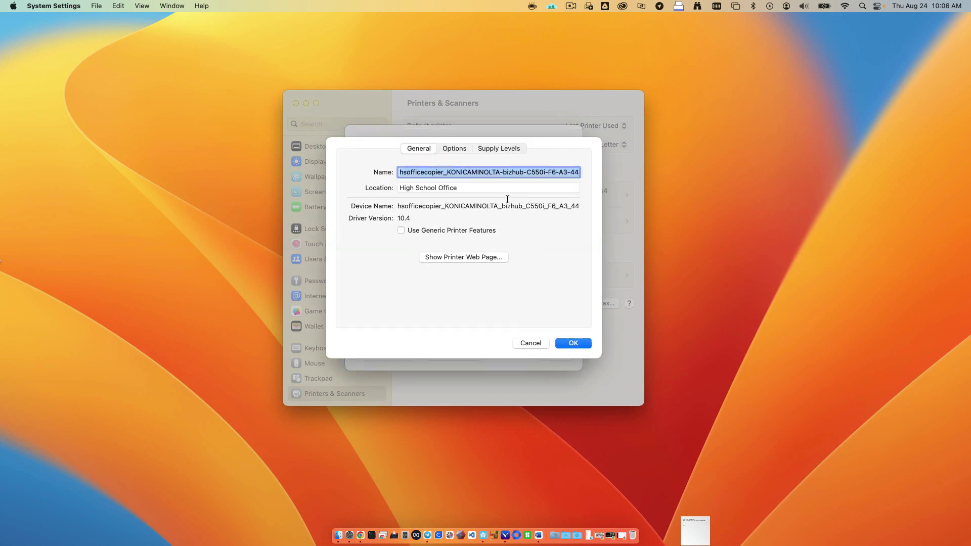
{"action": "left_click", "coordinate": [448, 151]}
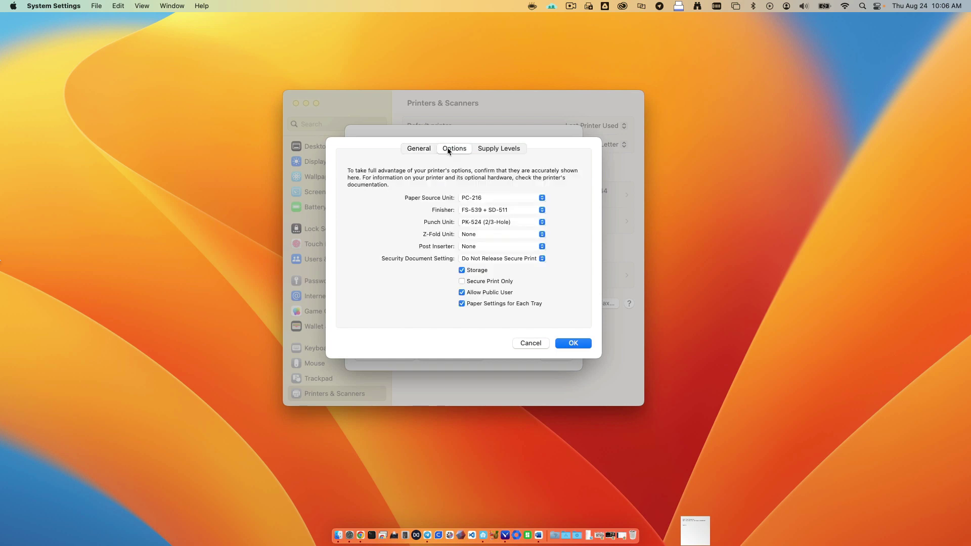
{"action": "left_click", "coordinate": [462, 282]}
{"action": "left_click", "coordinate": [462, 282]}
{"action": "left_click", "coordinate": [577, 343]}
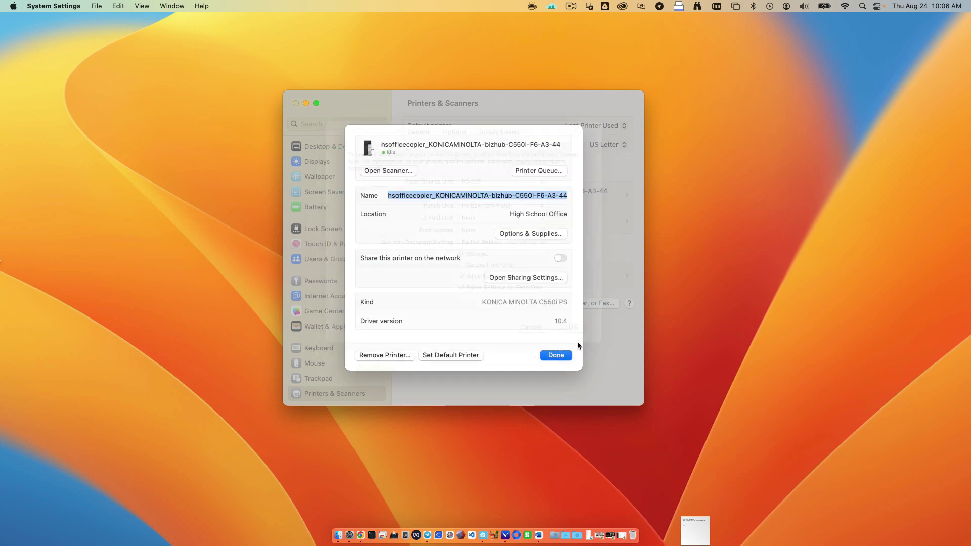
{"action": "left_click", "coordinate": [559, 355]}
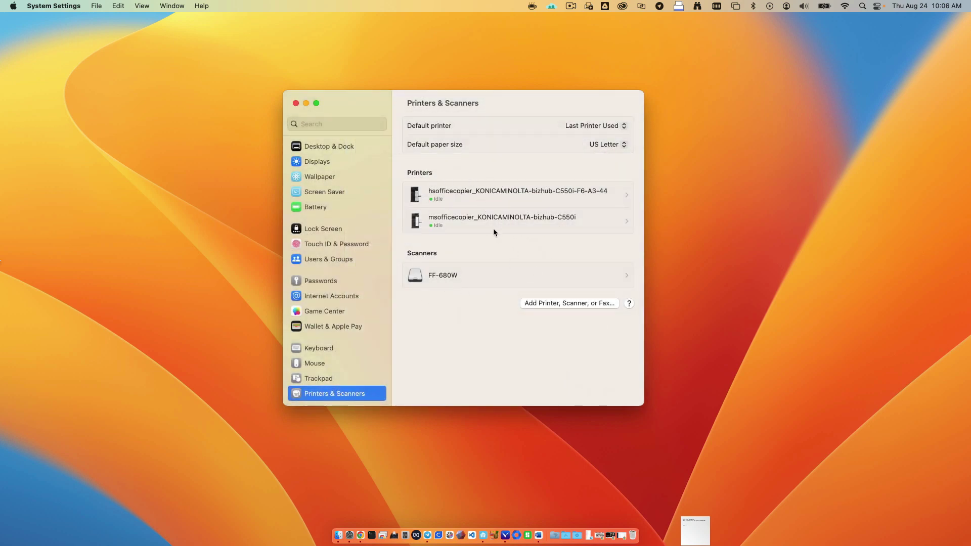
{"action": "left_click", "coordinate": [567, 536]}
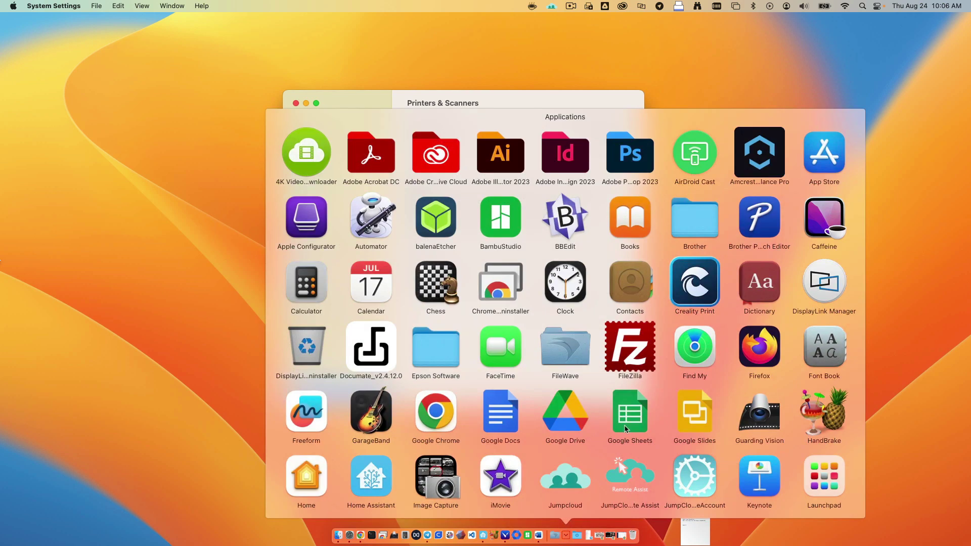
{"action": "scroll", "coordinate": [655, 382], "scroll_direction": "down", "scroll_amount": 5}
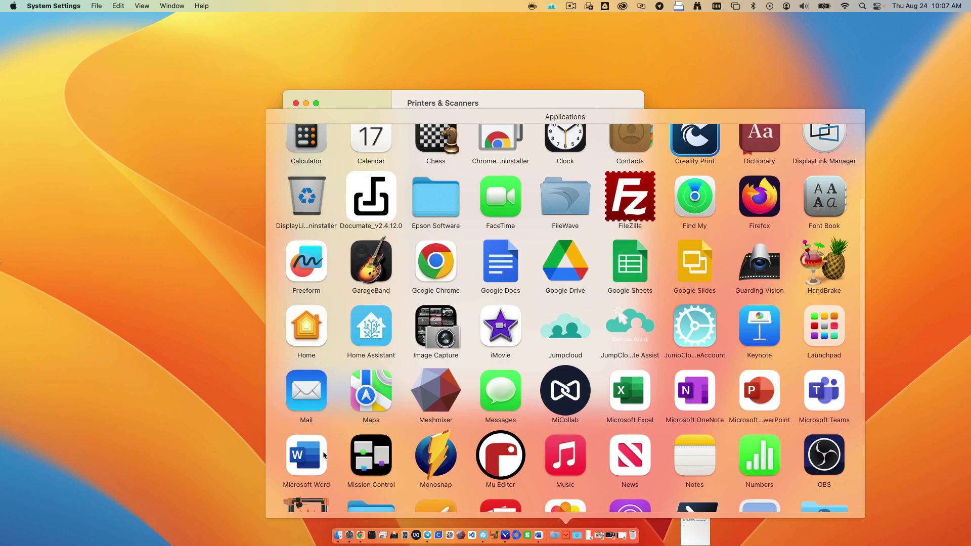
{"action": "left_click", "coordinate": [306, 456]}
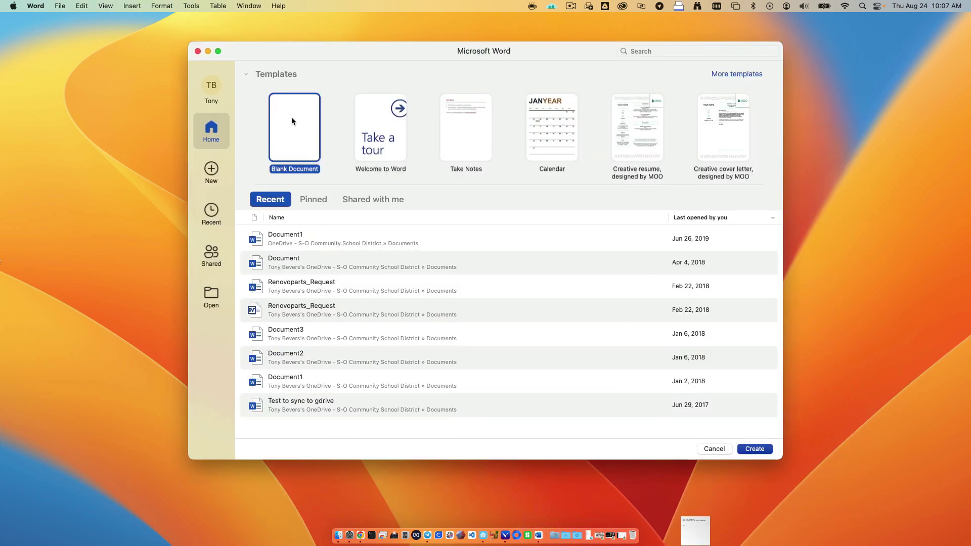
{"action": "left_click", "coordinate": [40, 8]}
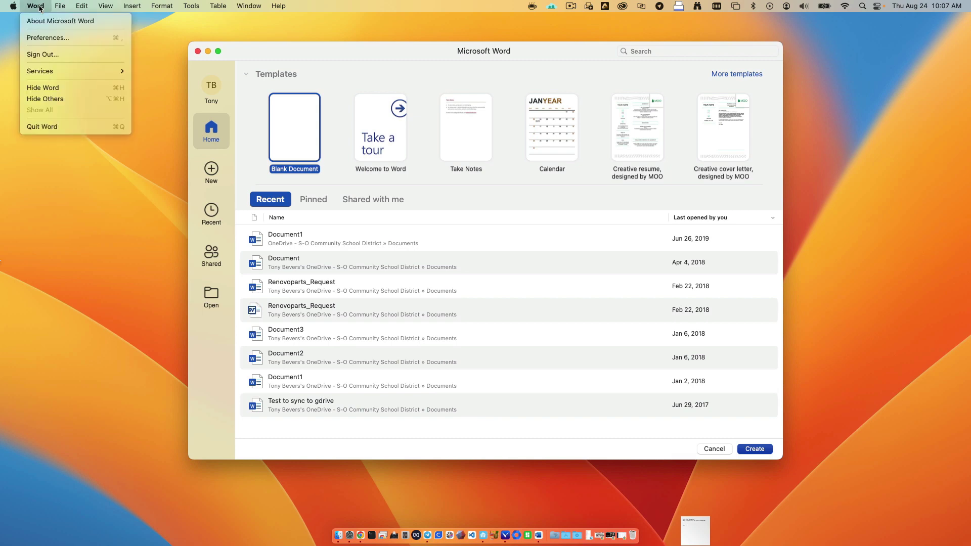
{"action": "left_click", "coordinate": [28, 127]}
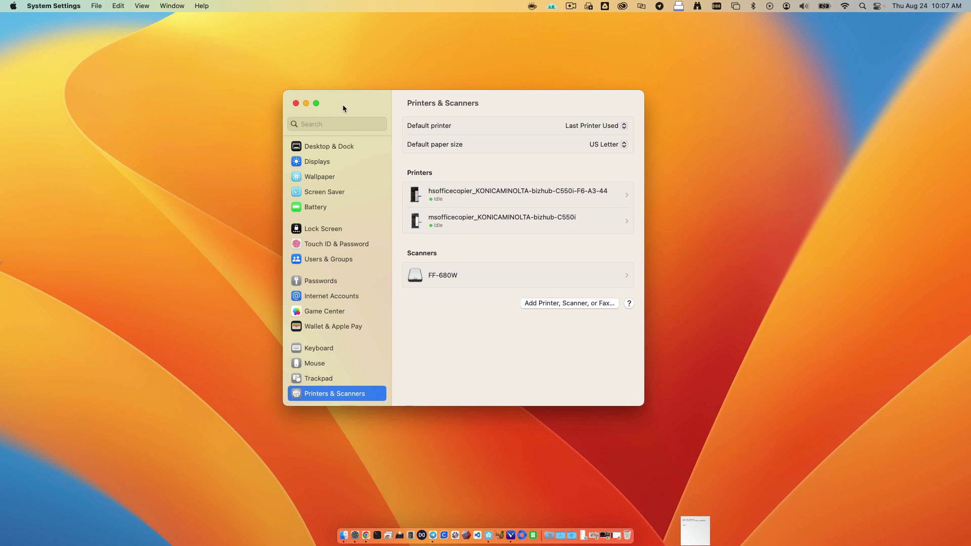
Close System Settings and create a blank Microsoft Word document containing the text "Test print".
{"action": "left_click", "coordinate": [297, 104]}
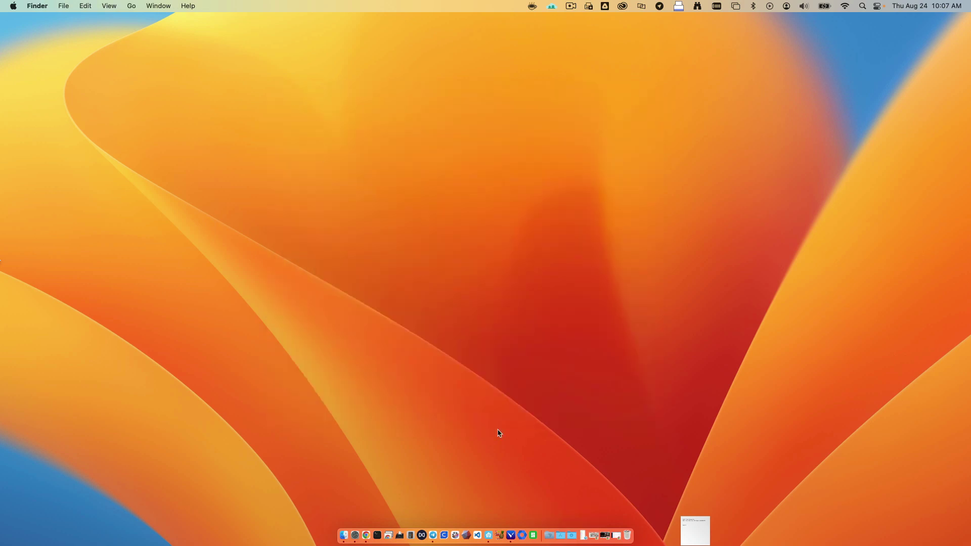
{"action": "left_click", "coordinate": [560, 537]}
{"action": "scroll", "coordinate": [485, 424], "scroll_direction": "down", "scroll_amount": 5}
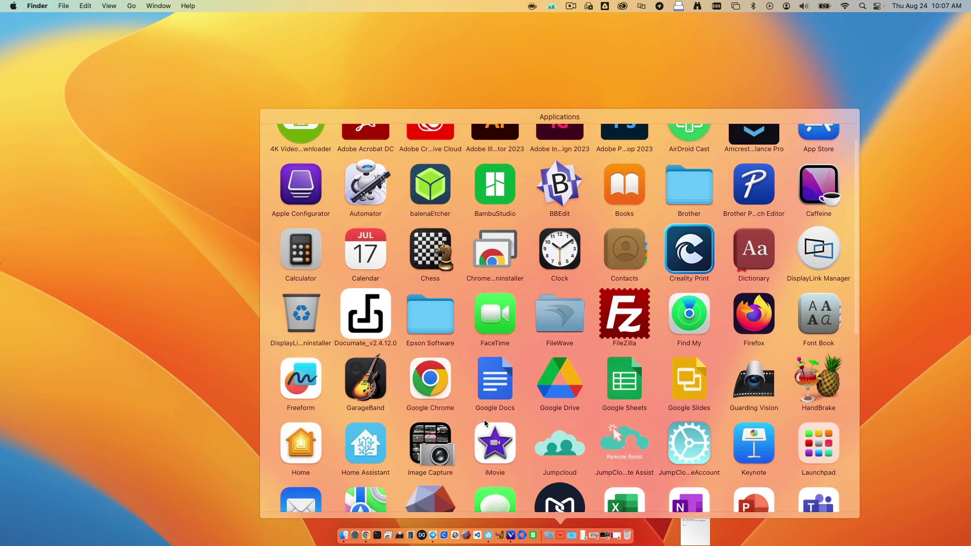
{"action": "scroll", "coordinate": [485, 424], "scroll_direction": "down", "scroll_amount": 2}
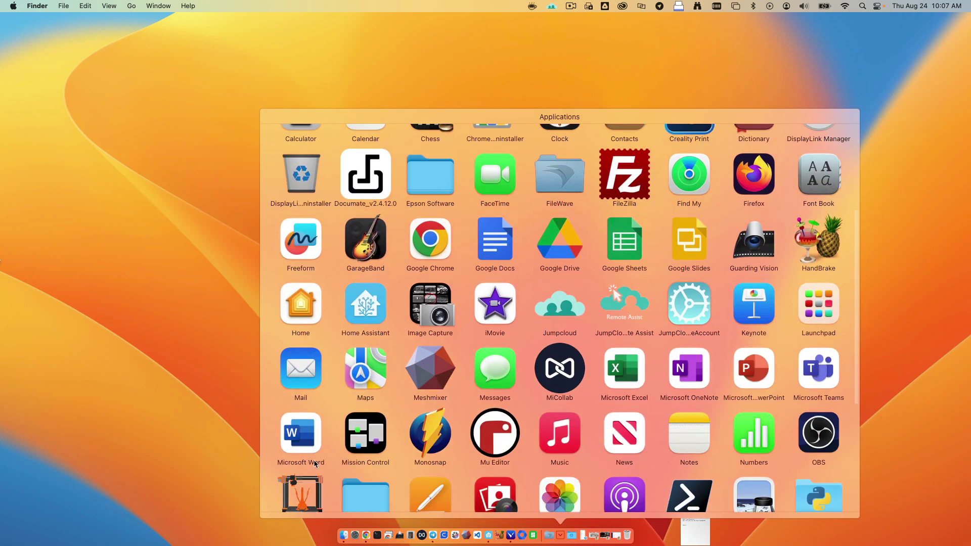
{"action": "left_click", "coordinate": [311, 430]}
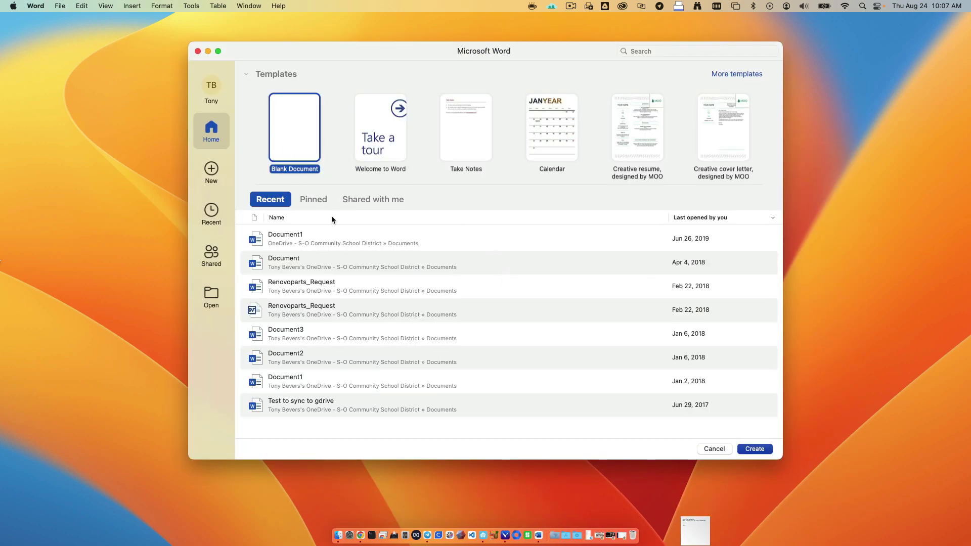
{"action": "double_click", "coordinate": [289, 132]}
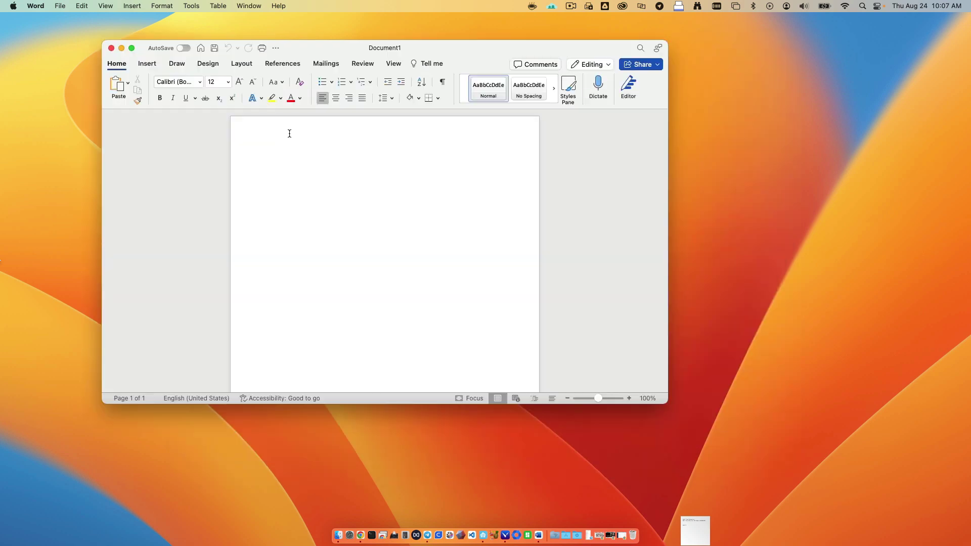
{"action": "type", "text": "Test print"}
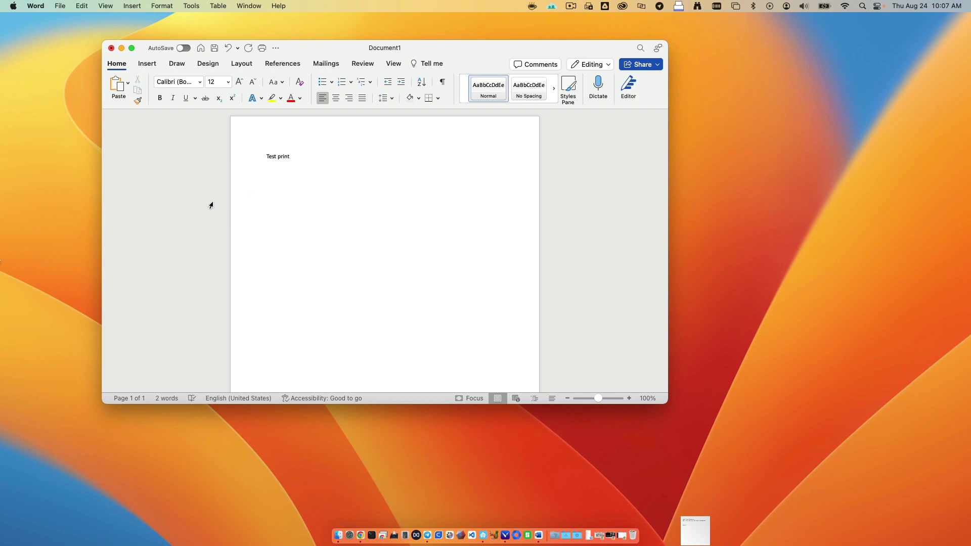
Open the print dialog for the document, expand Printer Options, and check the Output Method settings without changing them.
{"action": "key", "text": "super+a"}
{"action": "left_click", "coordinate": [61, 7]}
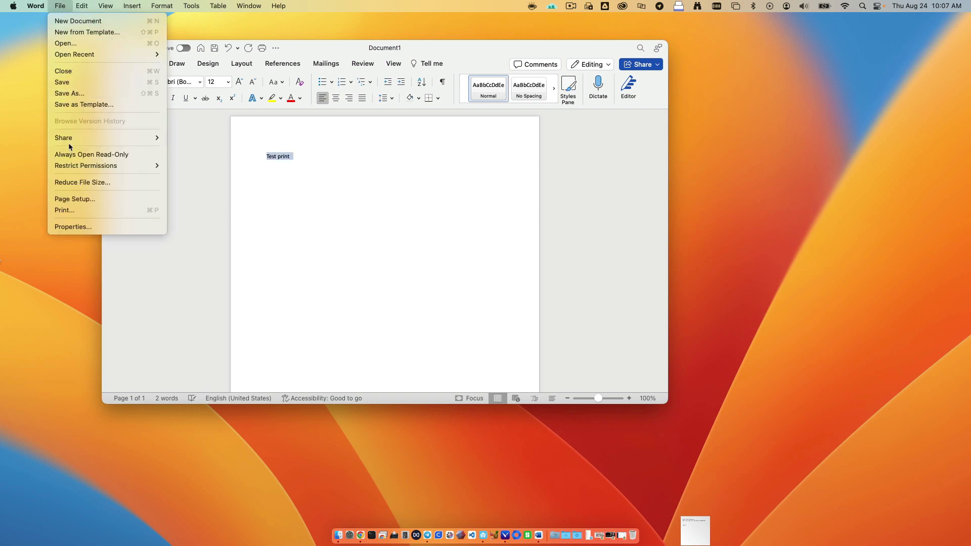
{"action": "left_click", "coordinate": [68, 211]}
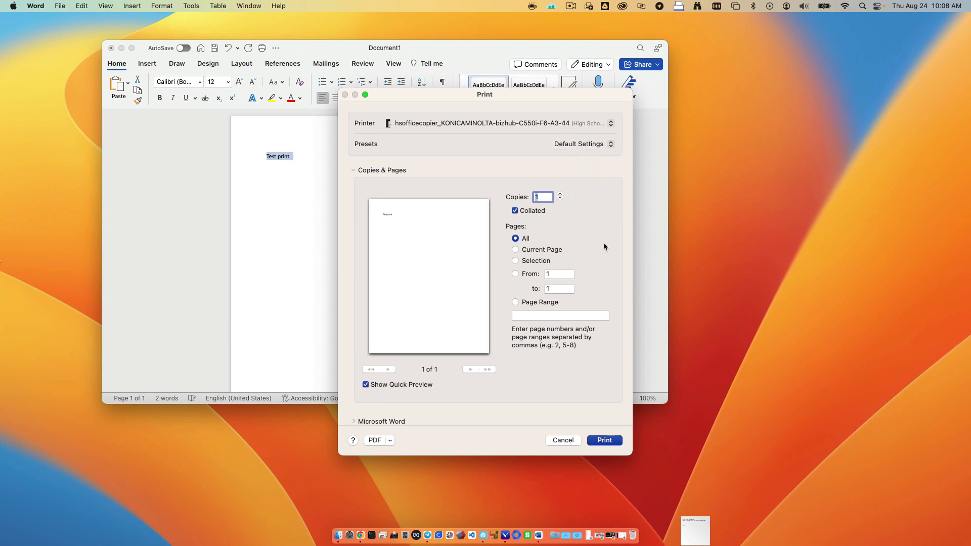
{"action": "scroll", "coordinate": [542, 269], "scroll_direction": "down", "scroll_amount": 5}
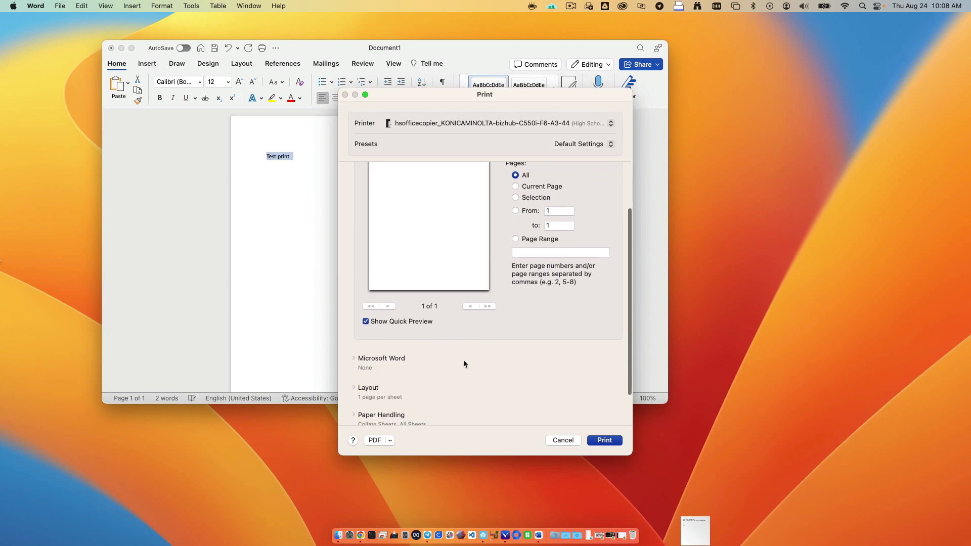
{"action": "scroll", "coordinate": [463, 360], "scroll_direction": "down", "scroll_amount": 4}
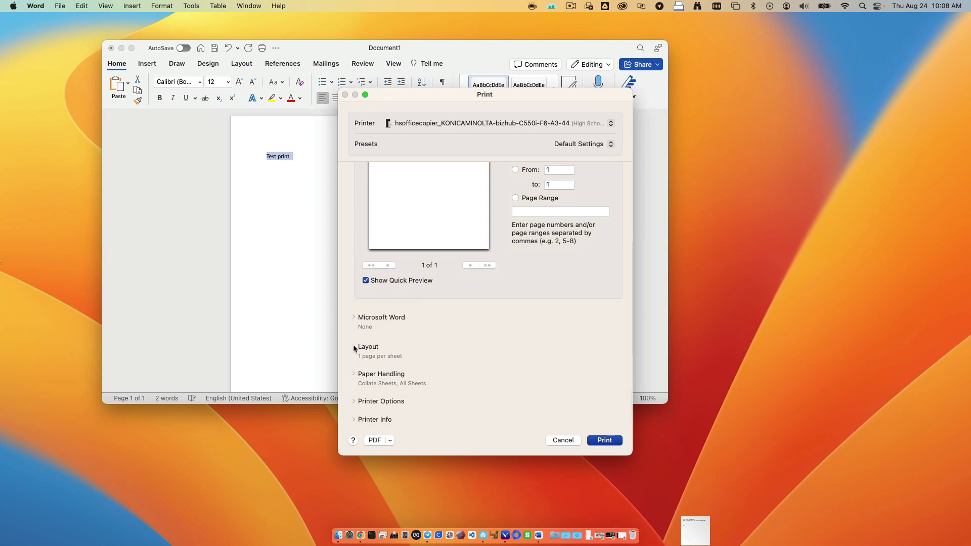
{"action": "left_click", "coordinate": [354, 401]}
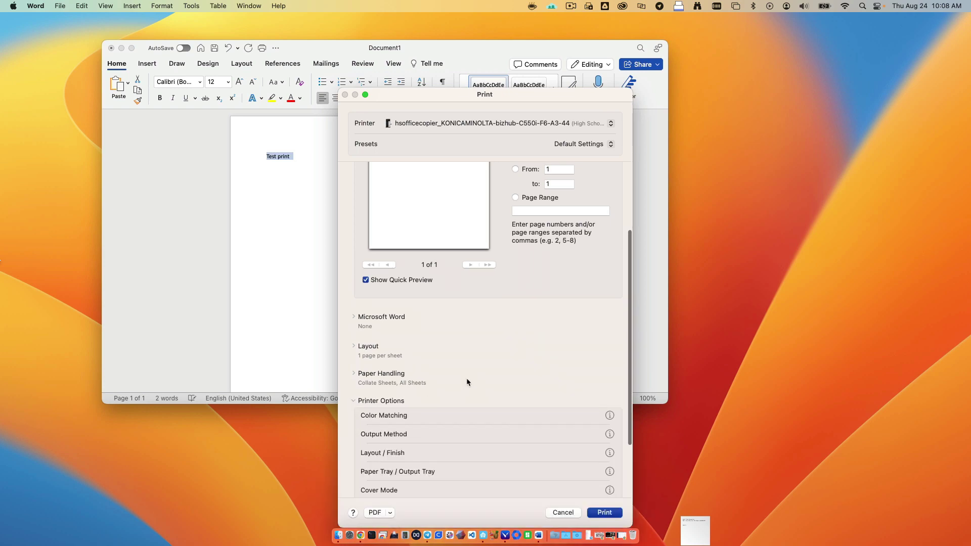
{"action": "scroll", "coordinate": [466, 378], "scroll_direction": "down", "scroll_amount": 2}
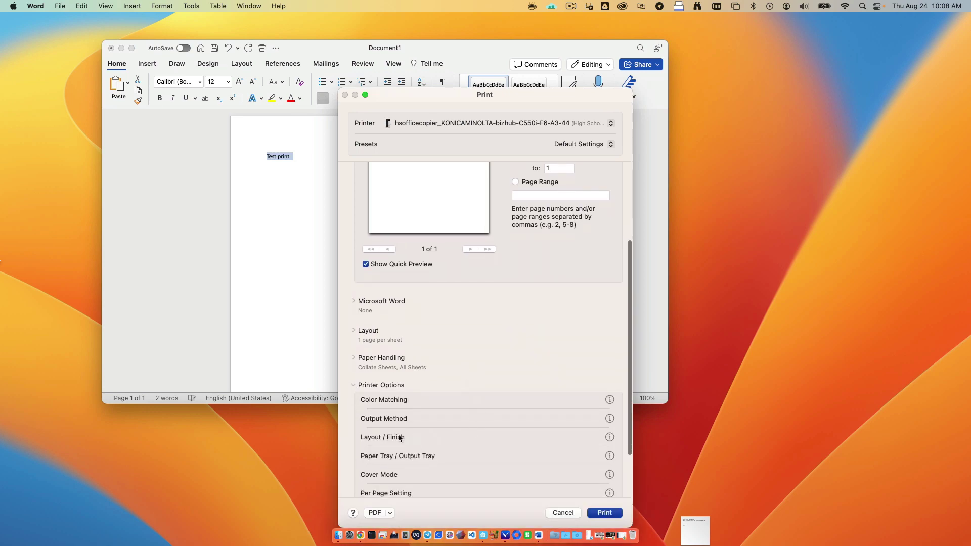
{"action": "left_click", "coordinate": [396, 420]}
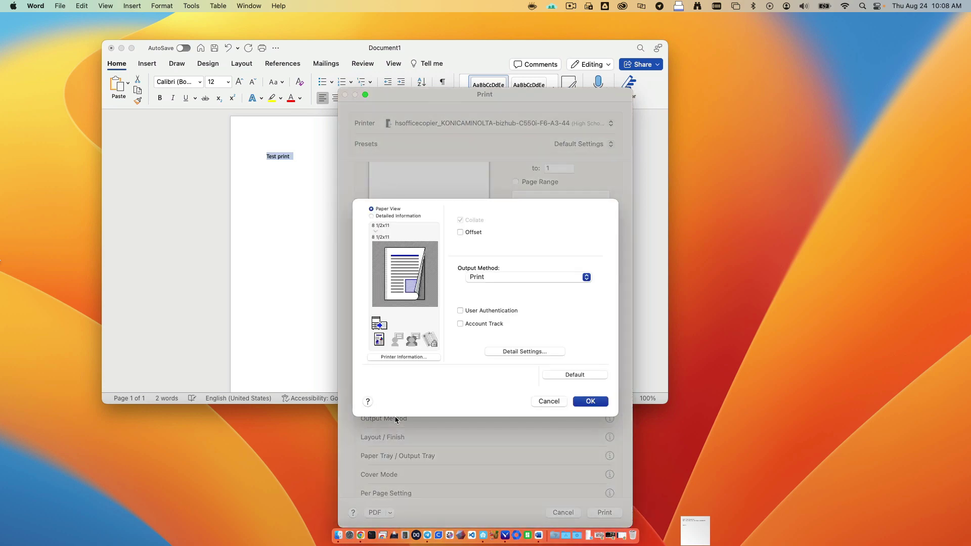
{"action": "left_click", "coordinate": [547, 404]}
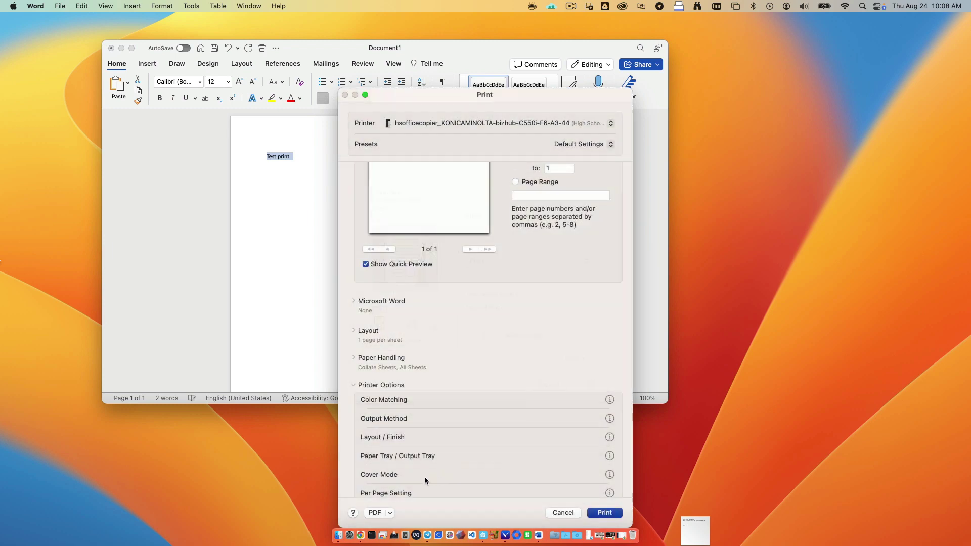
Set the Print Type to 1-Sided in the Layout / Finish printer options.
{"action": "left_click", "coordinate": [388, 438]}
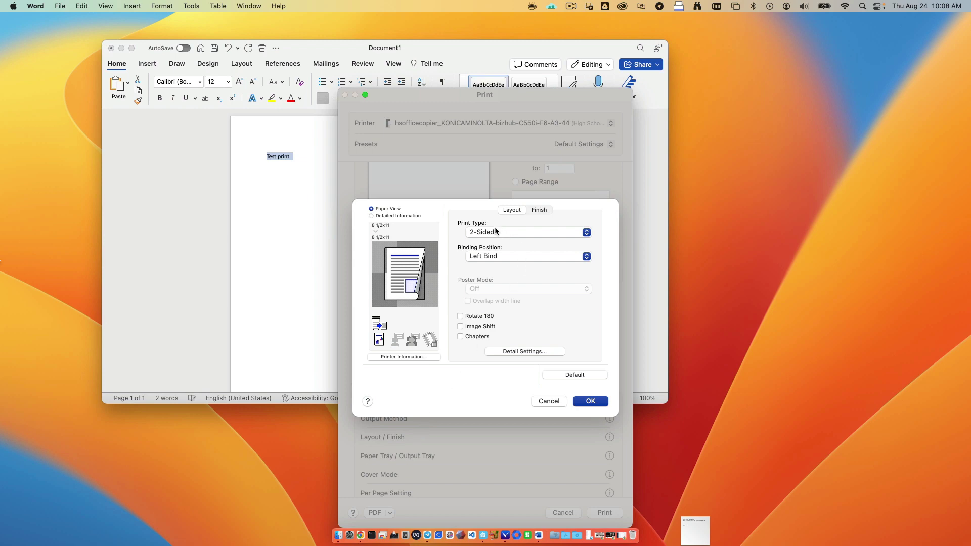
{"action": "left_click", "coordinate": [488, 233]}
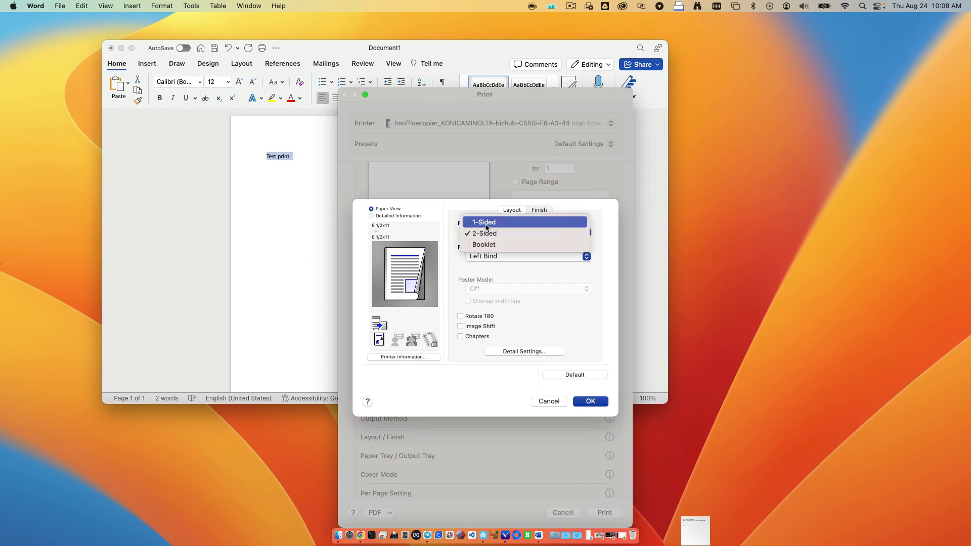
{"action": "left_click", "coordinate": [486, 223]}
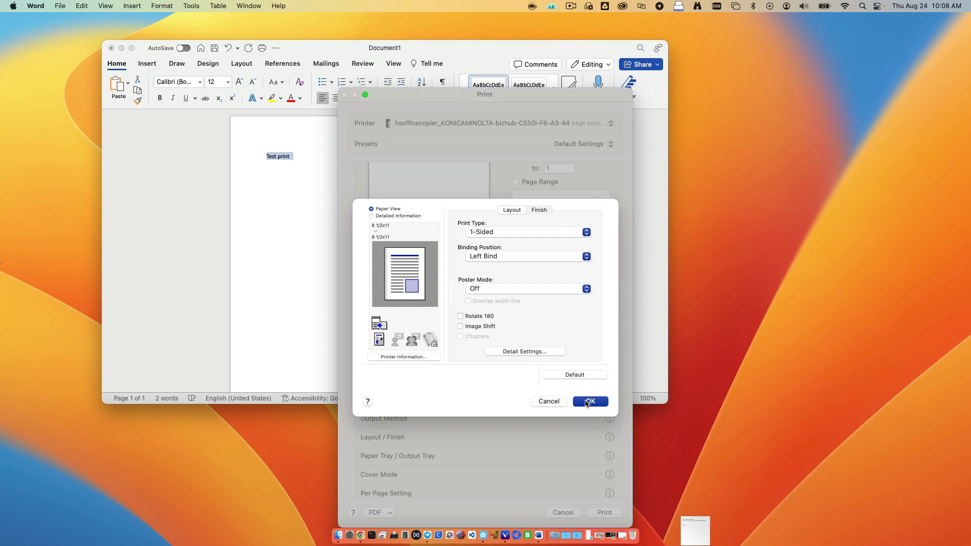
{"action": "left_click", "coordinate": [586, 401]}
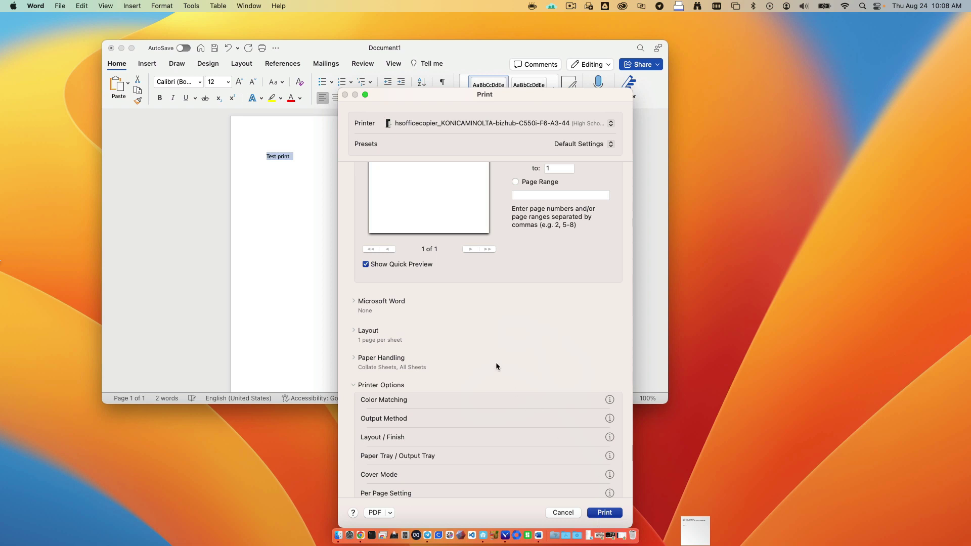
Save the current print settings as a preset named "one-sided" for the high school office copier only, and dismiss the print dialog.
{"action": "scroll", "coordinate": [496, 362], "scroll_direction": "up", "scroll_amount": 5}
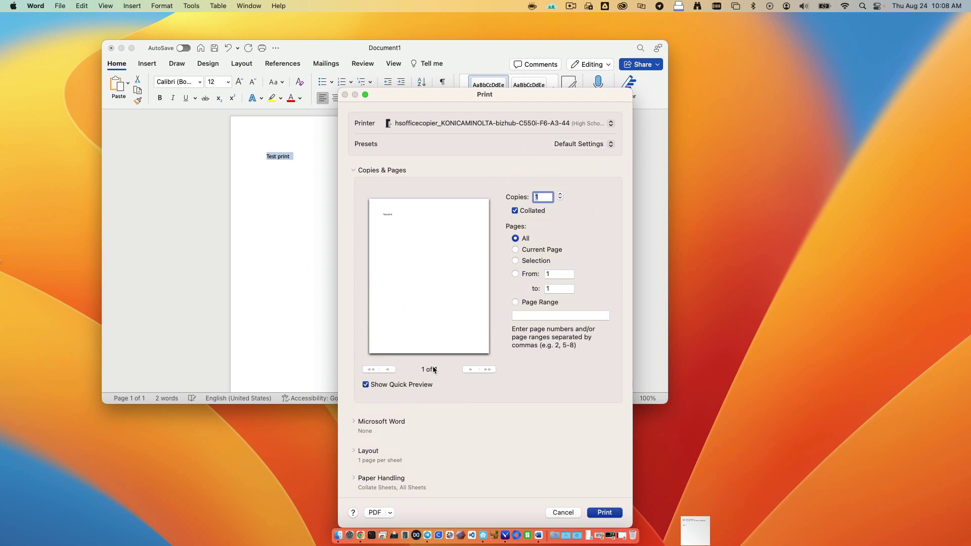
{"action": "left_click", "coordinate": [593, 145]}
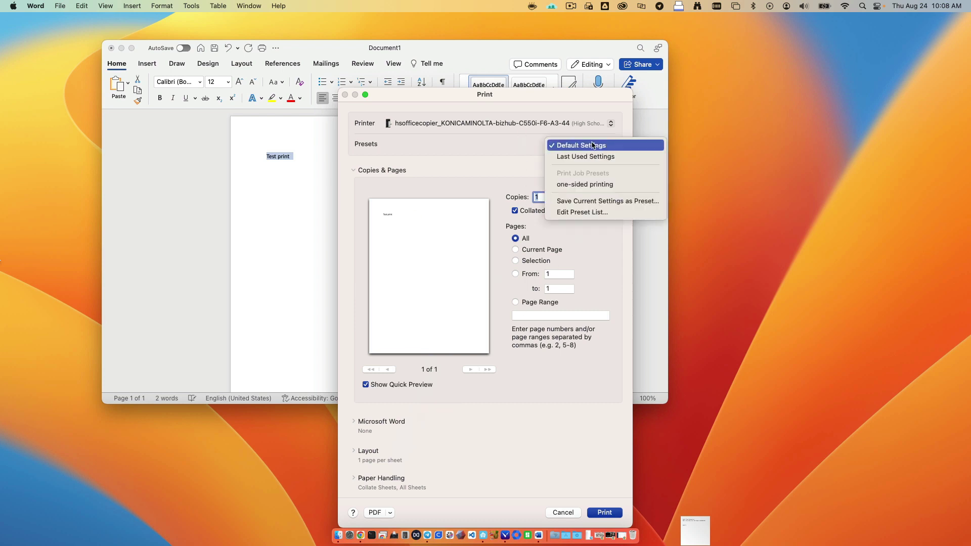
{"action": "left_click", "coordinate": [595, 201]}
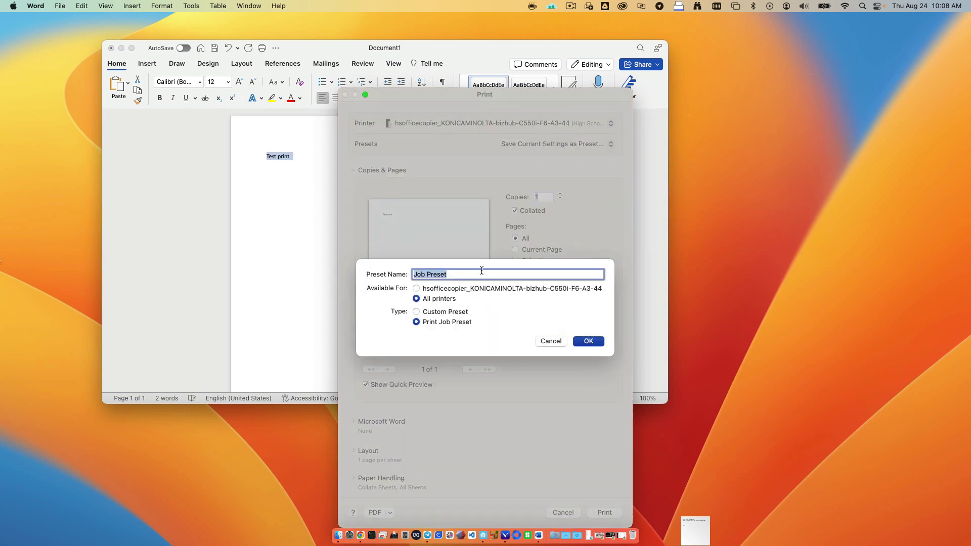
{"action": "type", "text": "one-sided"}
{"action": "left_click", "coordinate": [417, 289]}
{"action": "left_click", "coordinate": [589, 341]}
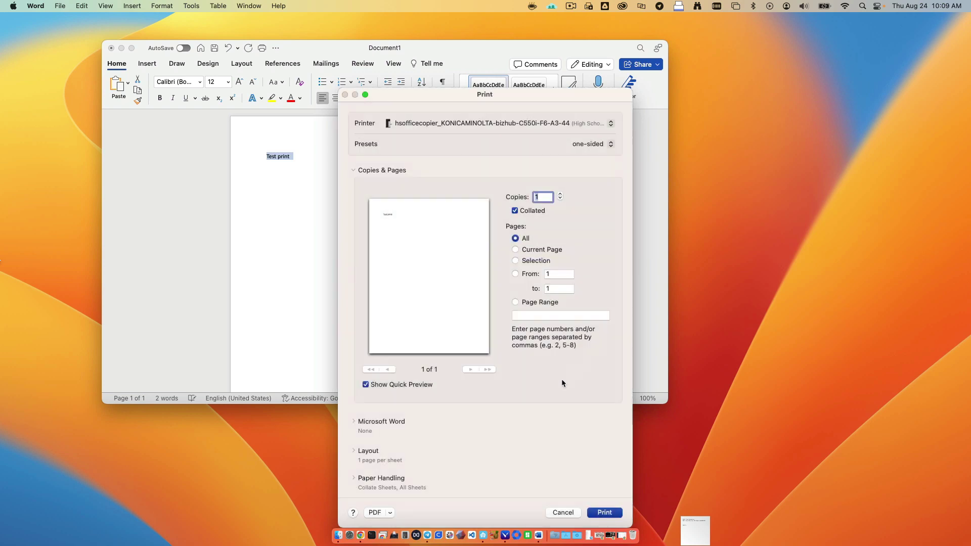
{"action": "left_click", "coordinate": [570, 514]}
{"action": "left_click", "coordinate": [314, 285]}
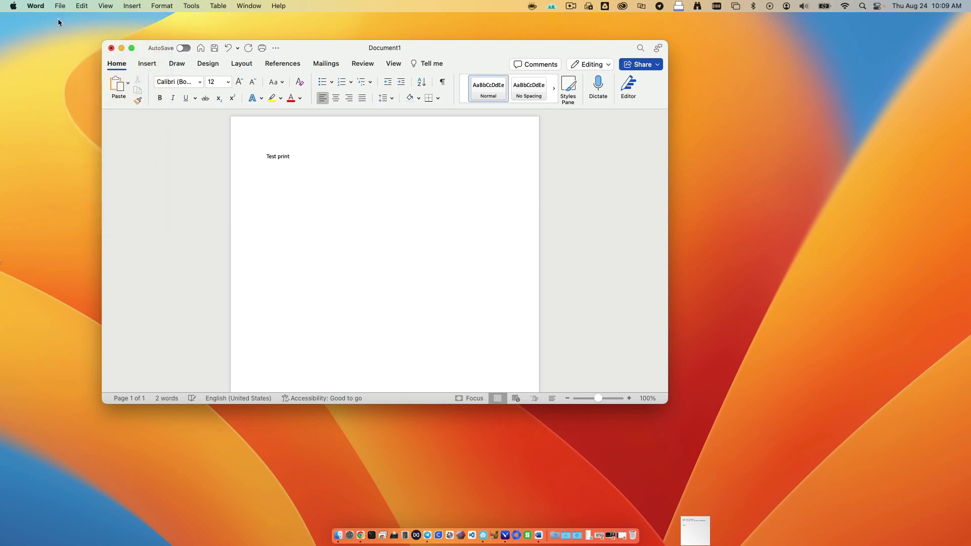
Print the document with the "one-sided" preset.
{"action": "left_click", "coordinate": [60, 5]}
{"action": "left_click", "coordinate": [67, 206]}
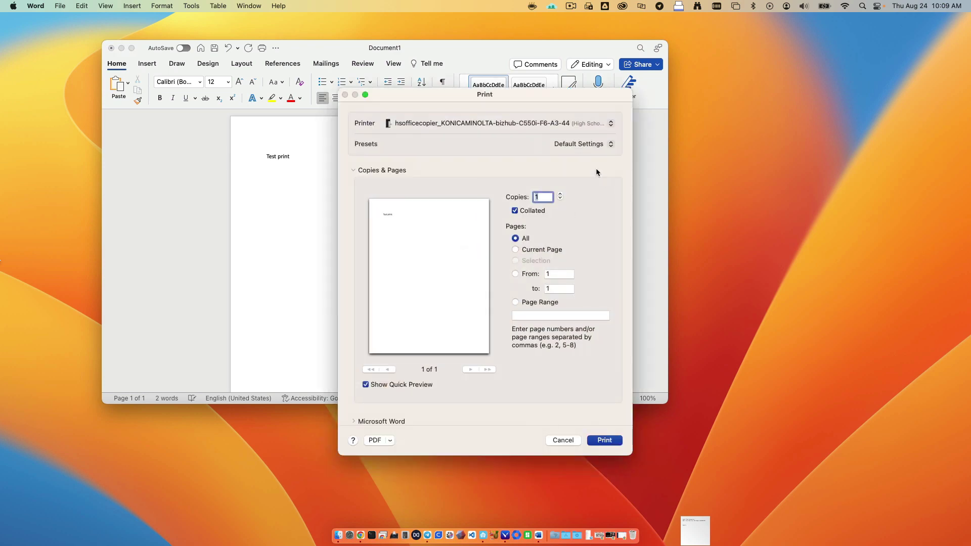
{"action": "left_click", "coordinate": [582, 144]}
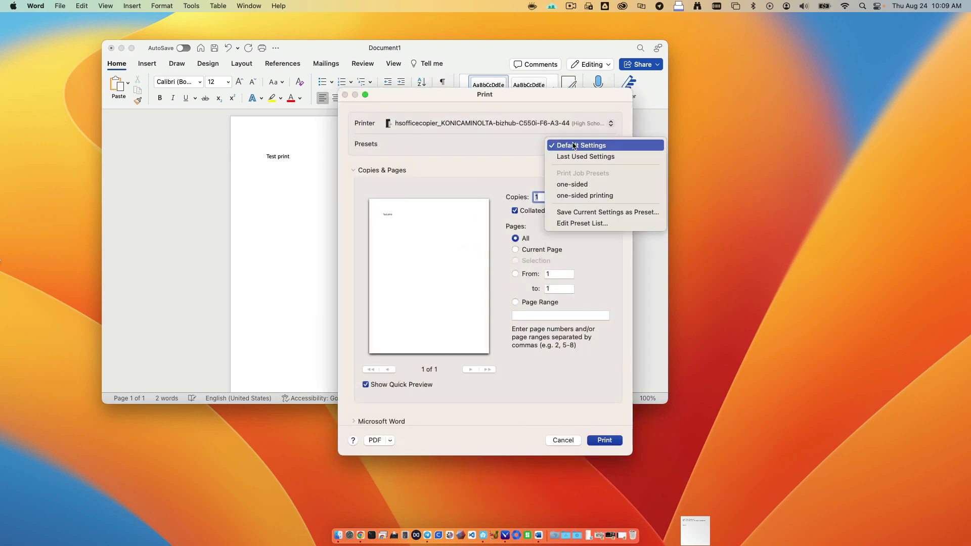
{"action": "left_click", "coordinate": [574, 185]}
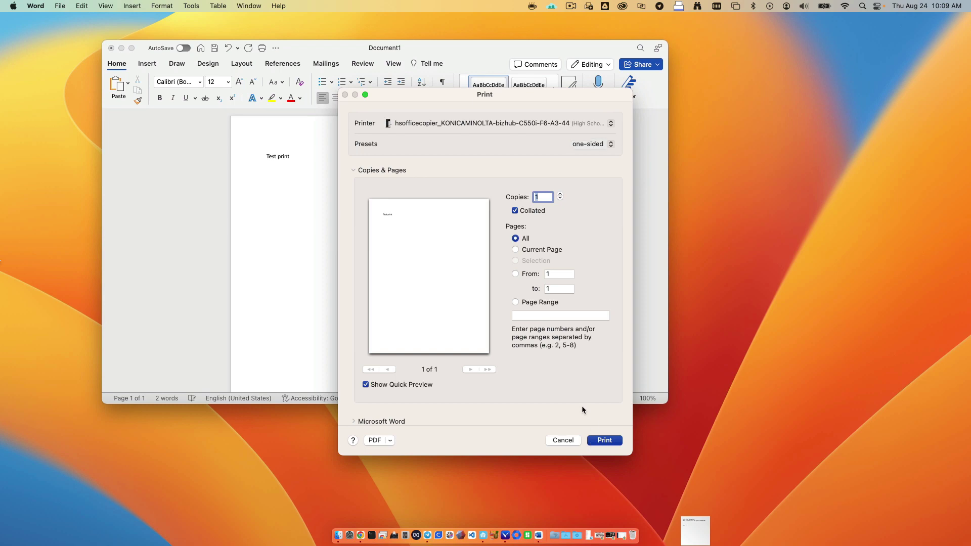
{"action": "left_click", "coordinate": [601, 442]}
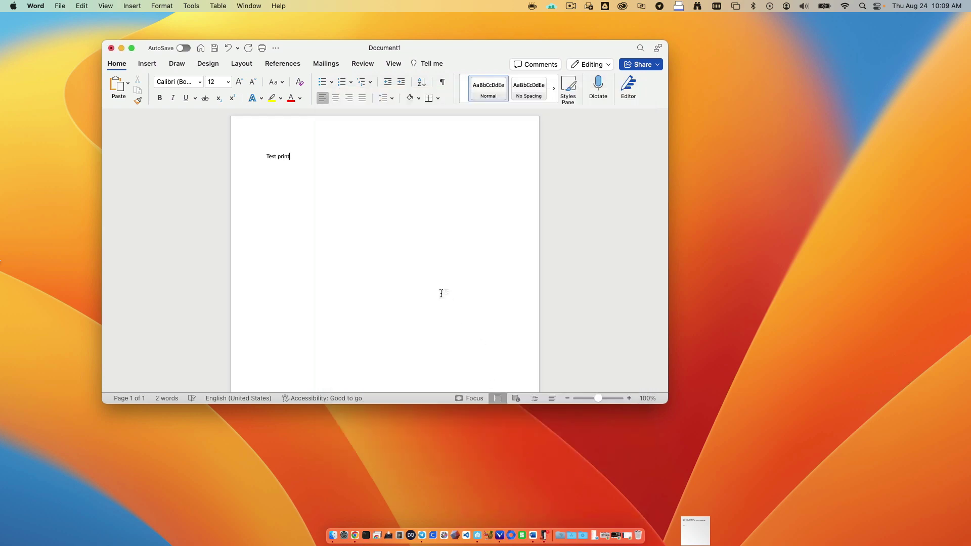
Reopen the print dialog to check the selected preset, and cancel without printing.
{"action": "left_click", "coordinate": [61, 6]}
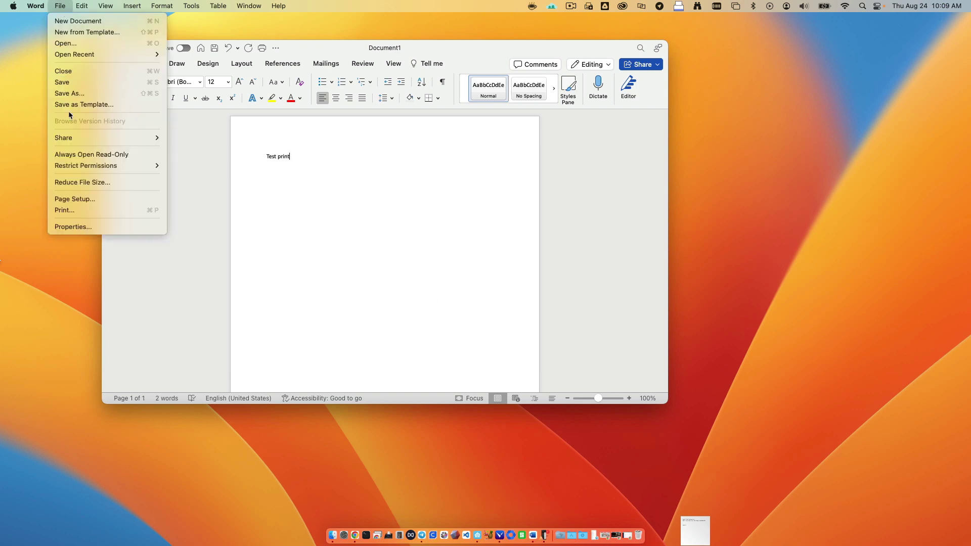
{"action": "left_click", "coordinate": [64, 209]}
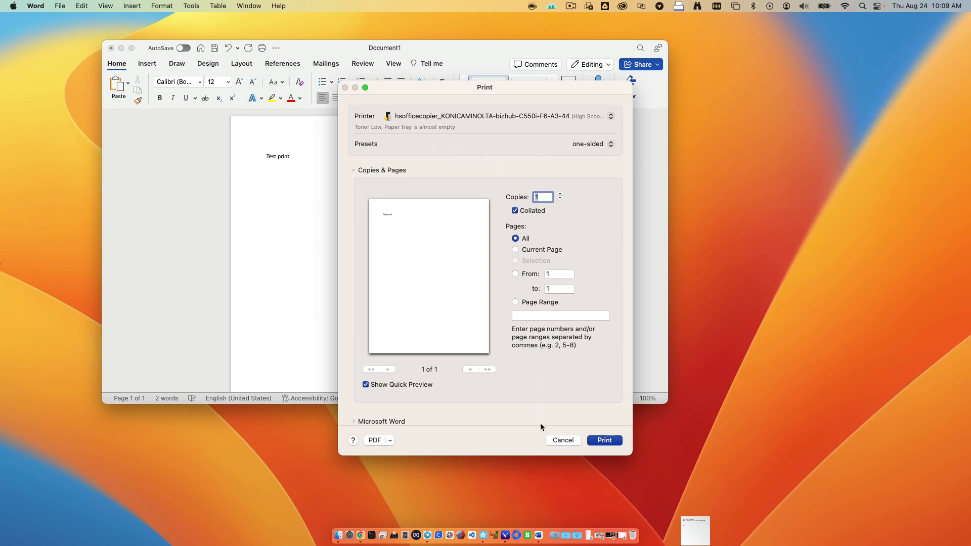
{"action": "left_click", "coordinate": [560, 440]}
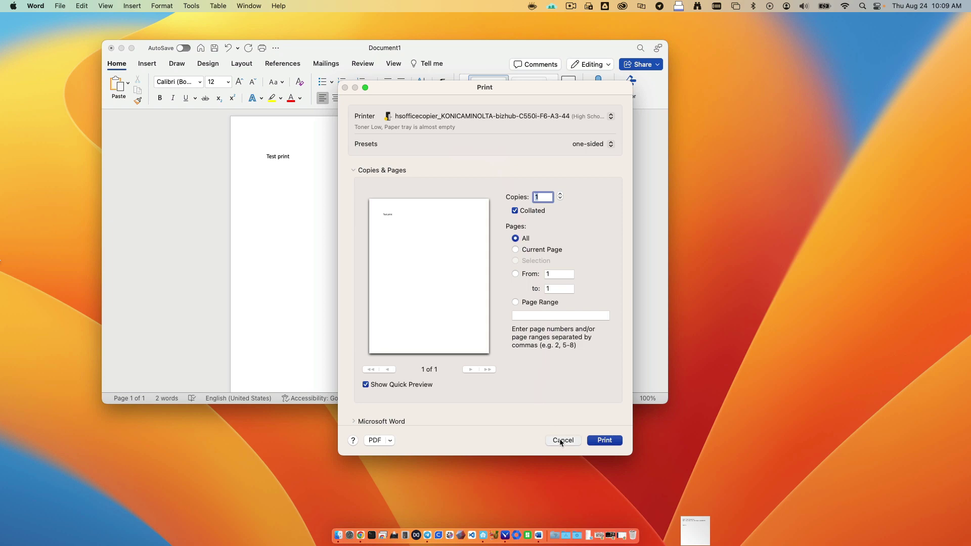